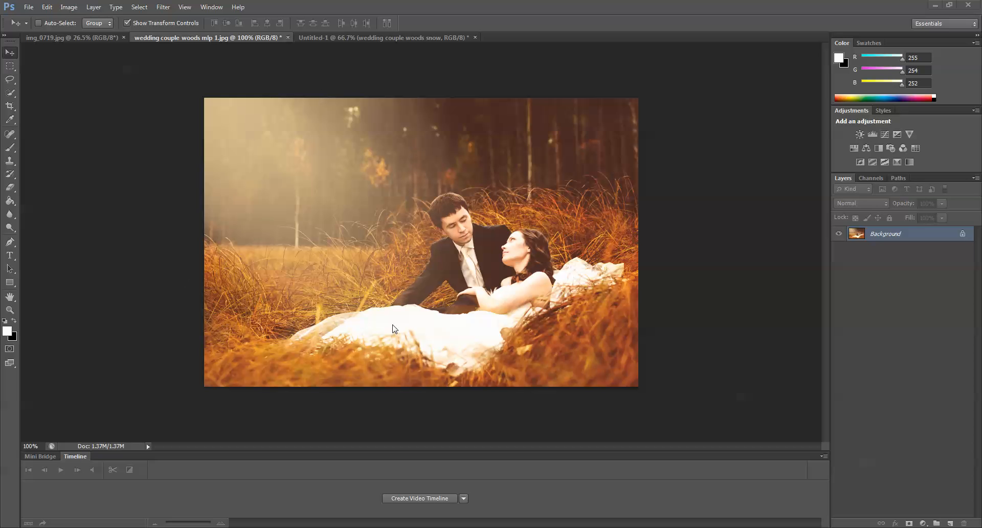
Start File > Place and browse to My Book > Magic And Light Collection > Atmospheria > Atmospheria Image Files
{"action": "left_click", "coordinate": [32, 7]}
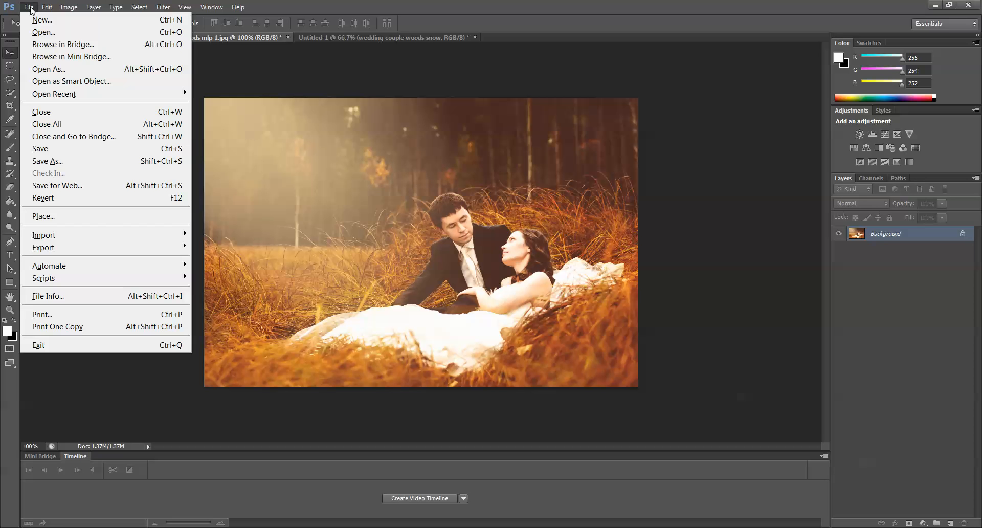
{"action": "left_click", "coordinate": [109, 220]}
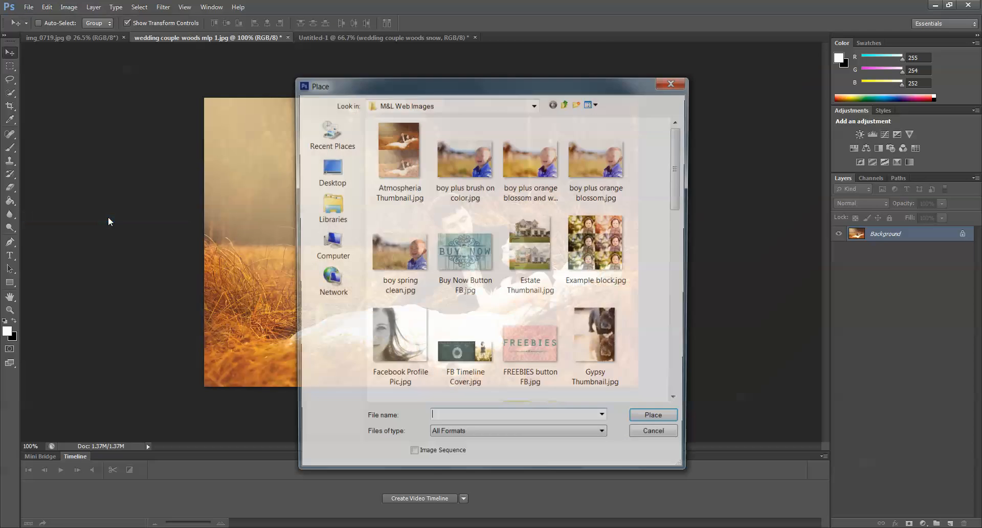
{"action": "left_click", "coordinate": [329, 246]}
{"action": "double_click", "coordinate": [420, 182]}
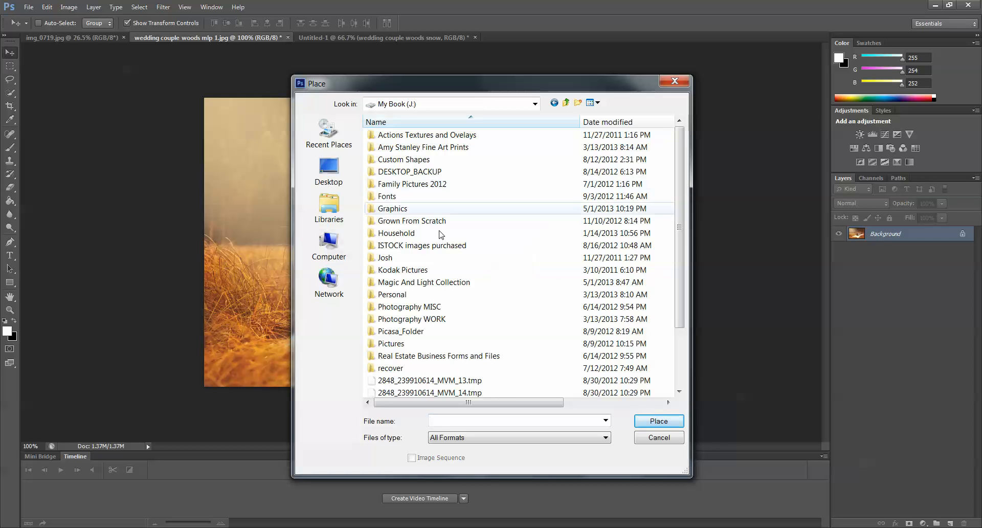
{"action": "double_click", "coordinate": [553, 282]}
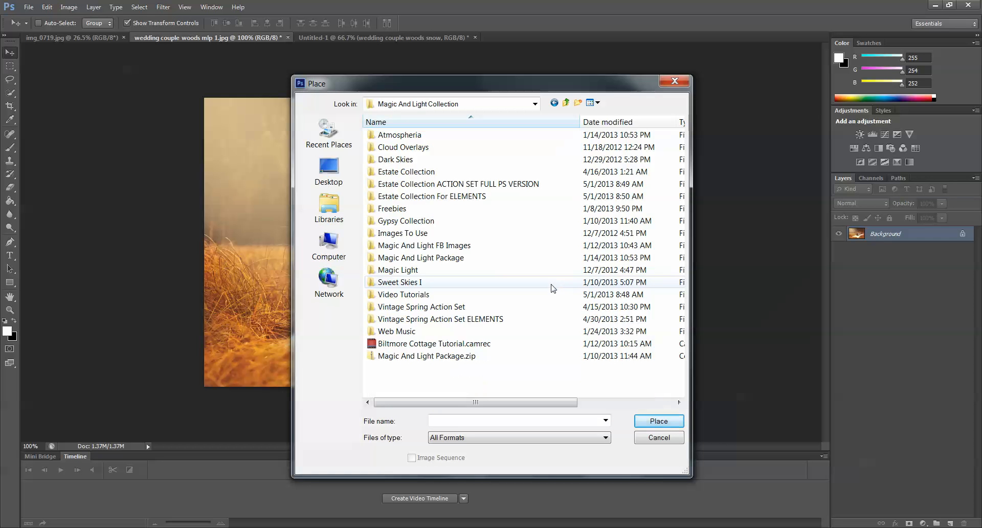
{"action": "double_click", "coordinate": [479, 135]}
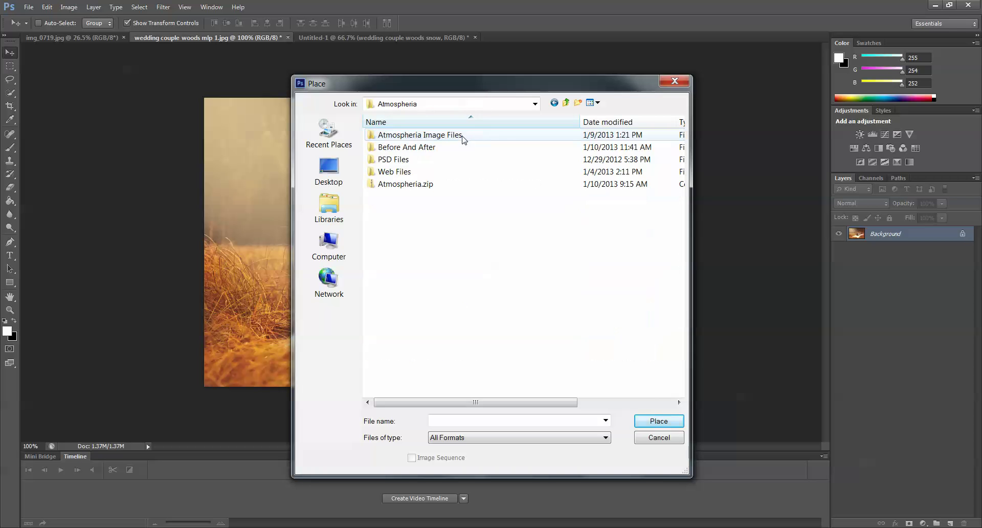
{"action": "double_click", "coordinate": [467, 140]}
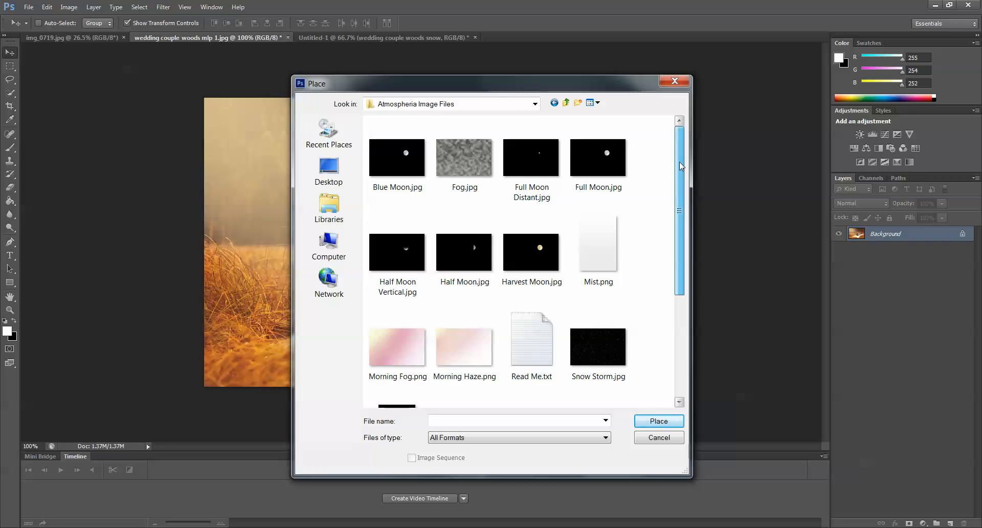
{"action": "left_click_drag", "start_coordinate": [679, 165], "coordinate": [677, 196]}
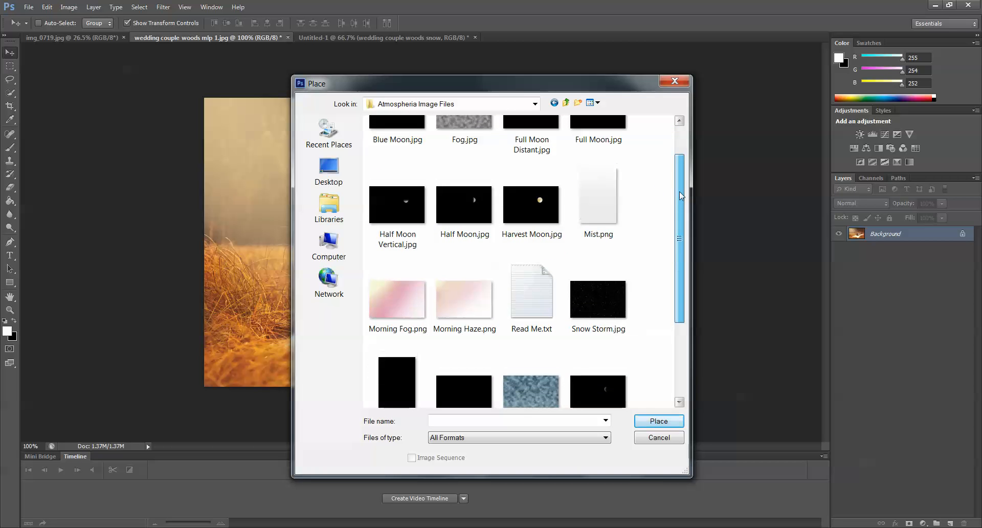
{"action": "mouse_move", "coordinate": [677, 196]}
{"action": "left_mouse_down"}
{"action": "mouse_move", "coordinate": [685, 177]}
{"action": "mouse_move", "coordinate": [681, 267]}
{"action": "mouse_move", "coordinate": [681, 222]}
{"action": "left_mouse_up"}
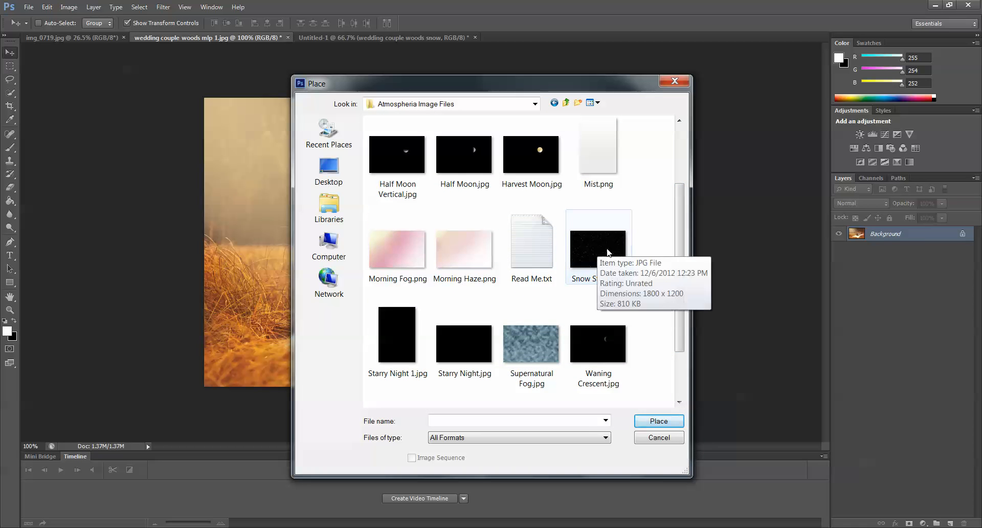
Place Snow Storm.jpg into the couple photo as a new layer
{"action": "left_click", "coordinate": [591, 247]}
{"action": "double_click", "coordinate": [591, 247]}
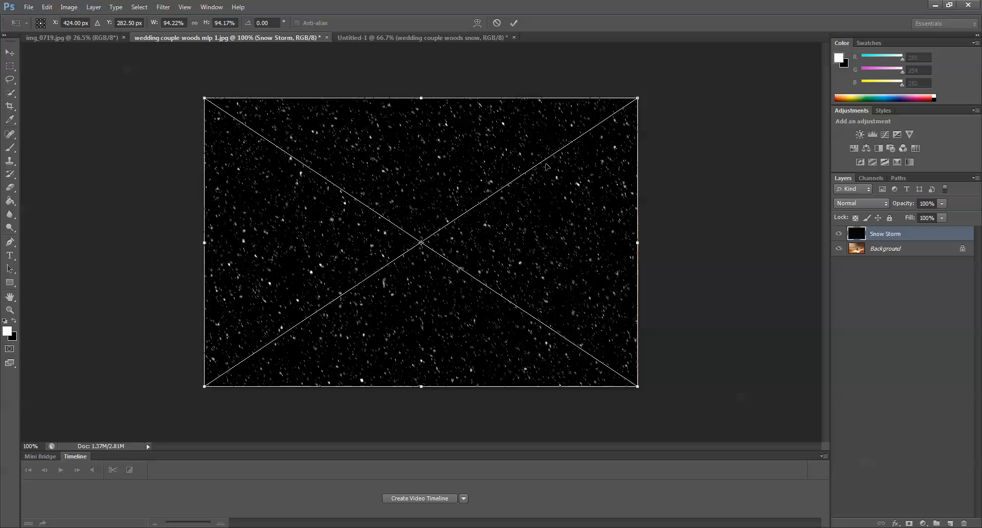
Commit the placed Snow Storm layer, then enlarge it slightly to fully cover the photo
{"action": "left_click", "coordinate": [515, 24]}
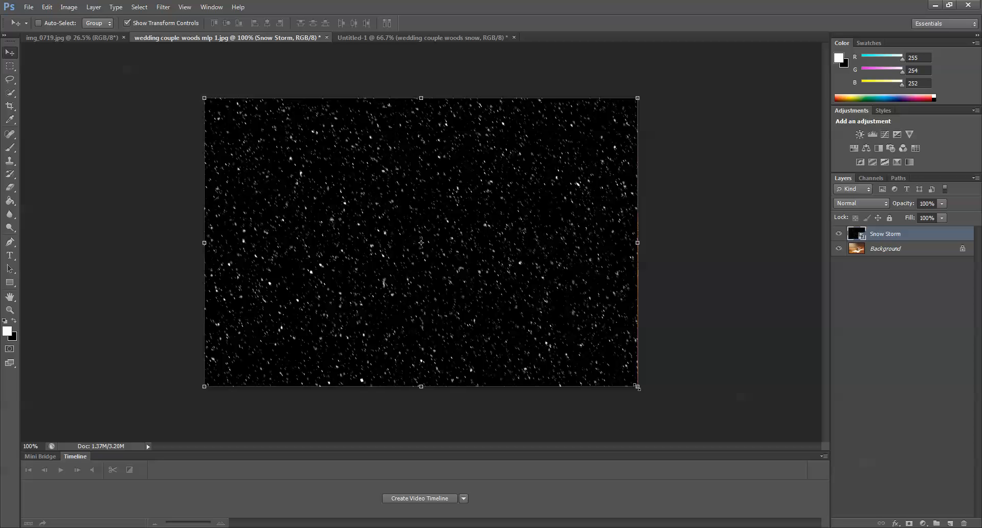
{"action": "left_click_drag", "start_coordinate": [638, 387], "coordinate": [643, 389]}
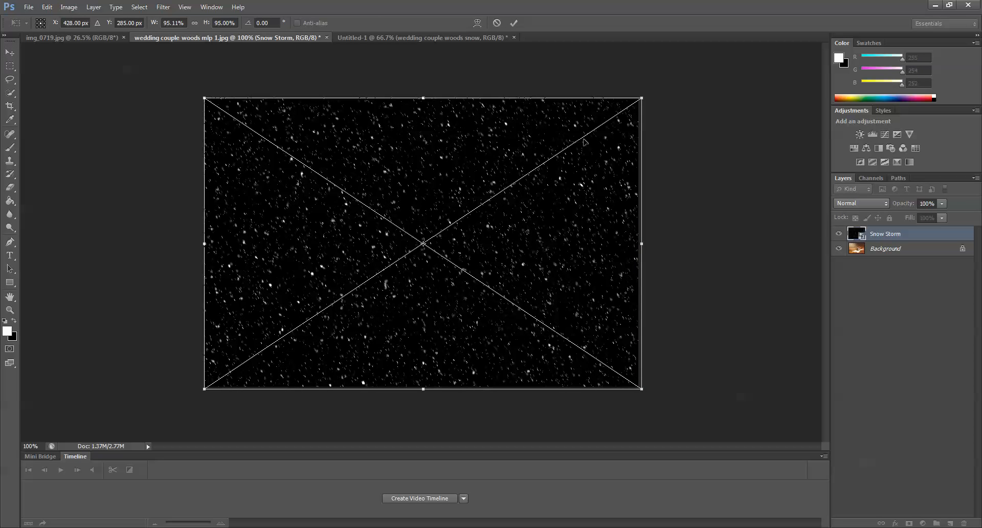
{"action": "left_click", "coordinate": [513, 22]}
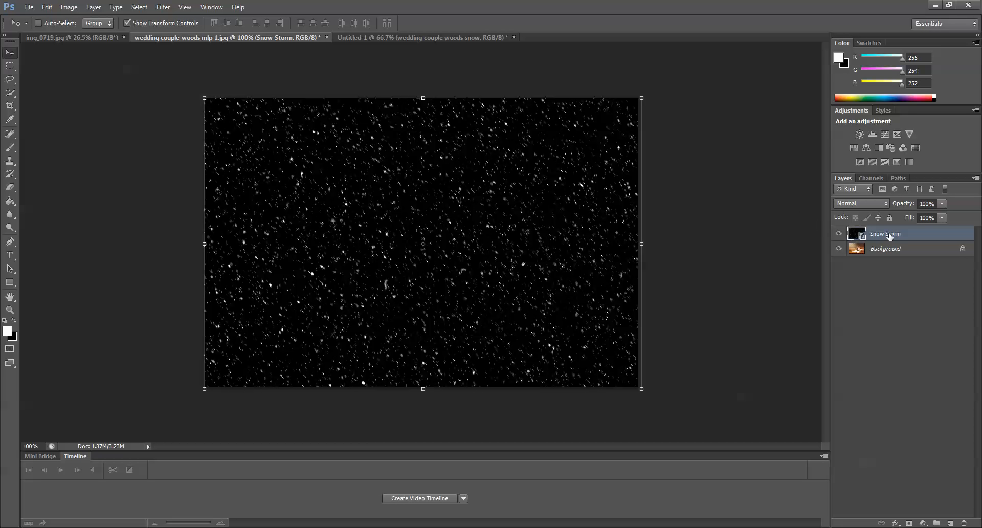
Set the Snow Storm layer's blend mode to Screen so only white flakes show
{"action": "left_click", "coordinate": [882, 203]}
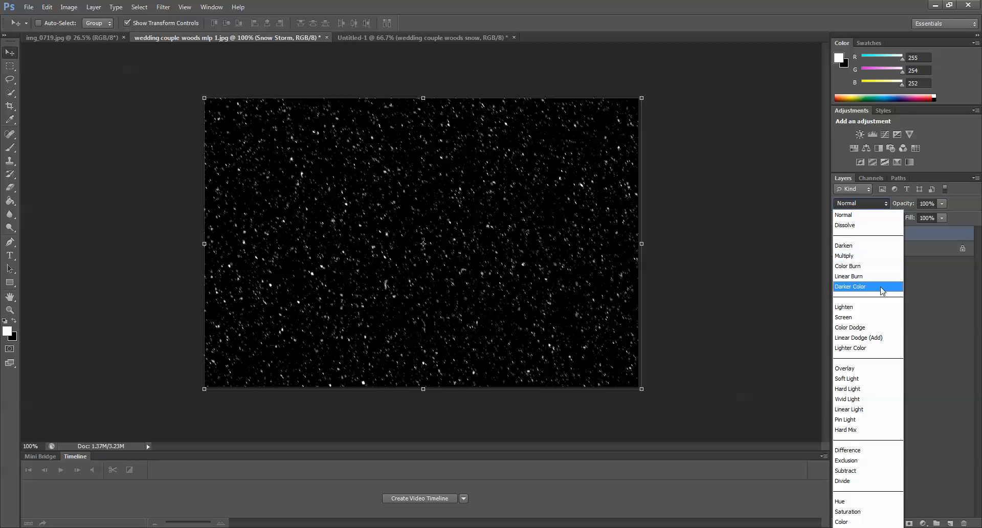
{"action": "left_click", "coordinate": [864, 318]}
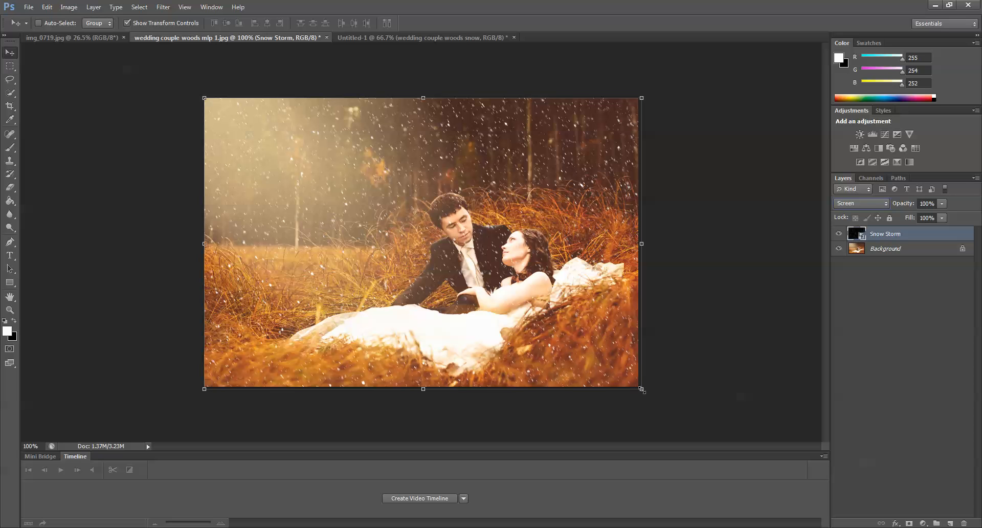
Enlarge the snow layer to about 126%, past the photo edges, and commit
{"action": "mouse_move", "coordinate": [642, 389]}
{"action": "left_mouse_down"}
{"action": "mouse_move", "coordinate": [705, 448]}
{"action": "mouse_move", "coordinate": [779, 493]}
{"action": "left_mouse_up"}
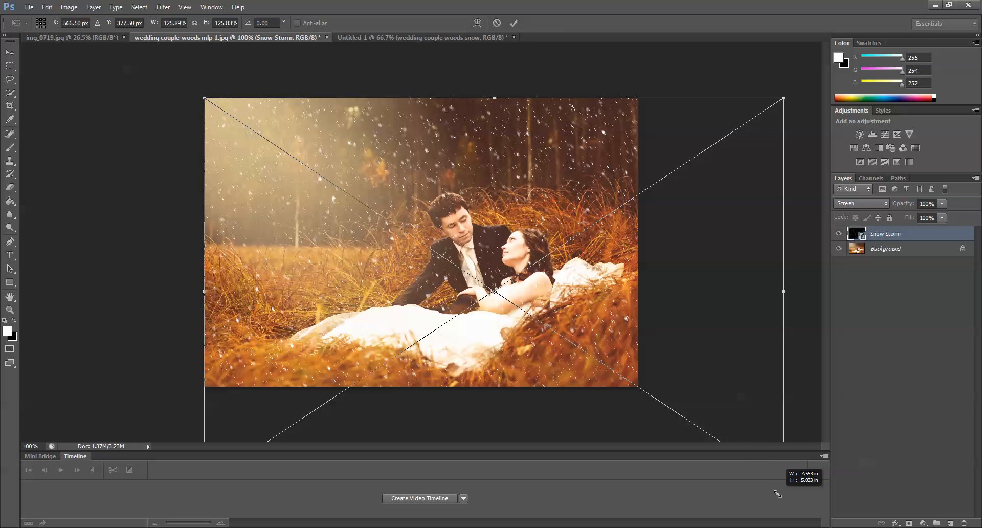
{"action": "left_click_drag", "start_coordinate": [779, 494], "coordinate": [779, 496]}
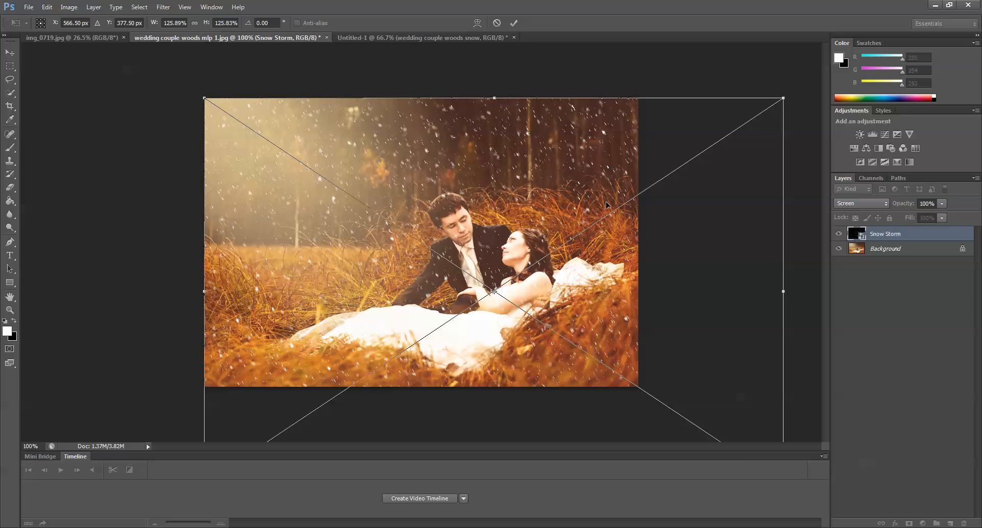
{"action": "left_click", "coordinate": [515, 22]}
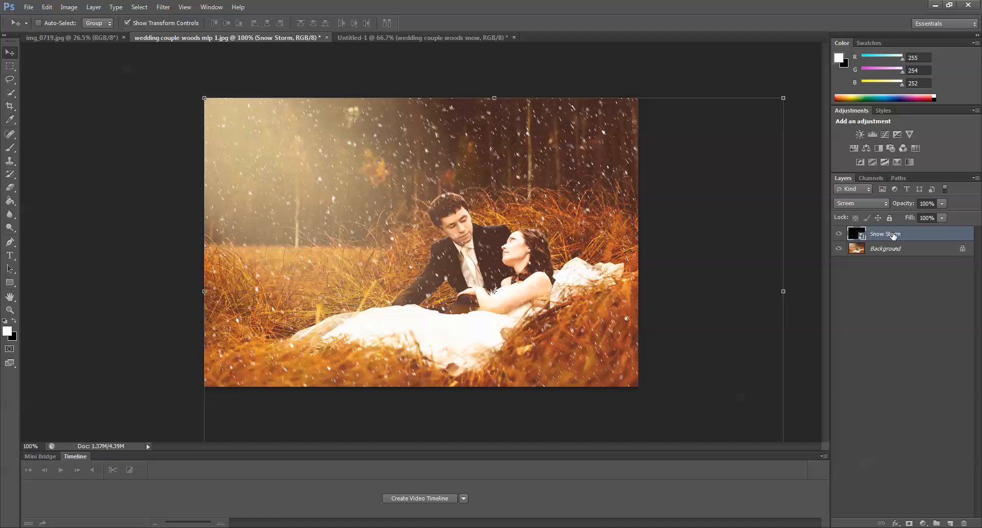
Duplicate the Snow Storm layer for denser snow and toggle the copy's visibility to compare
{"action": "right_click", "coordinate": [893, 235]}
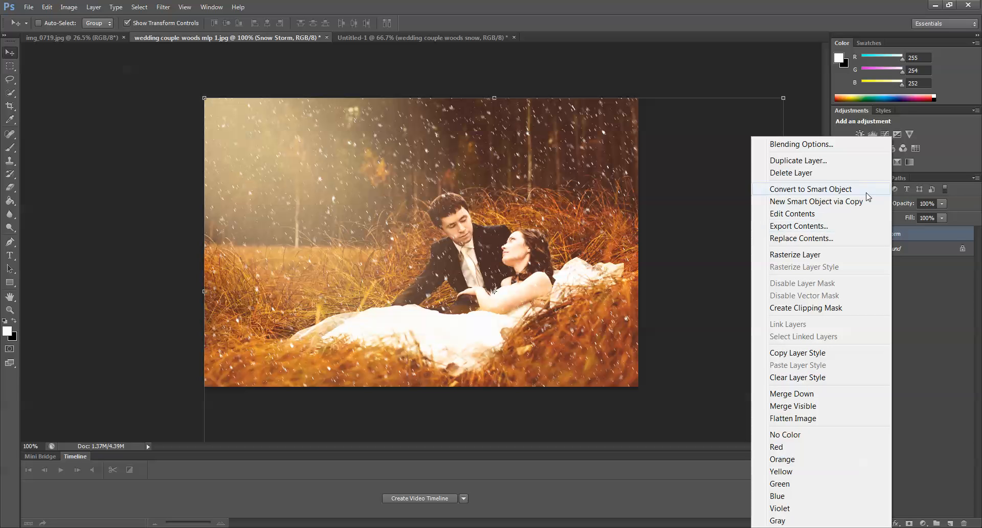
{"action": "left_click", "coordinate": [798, 160]}
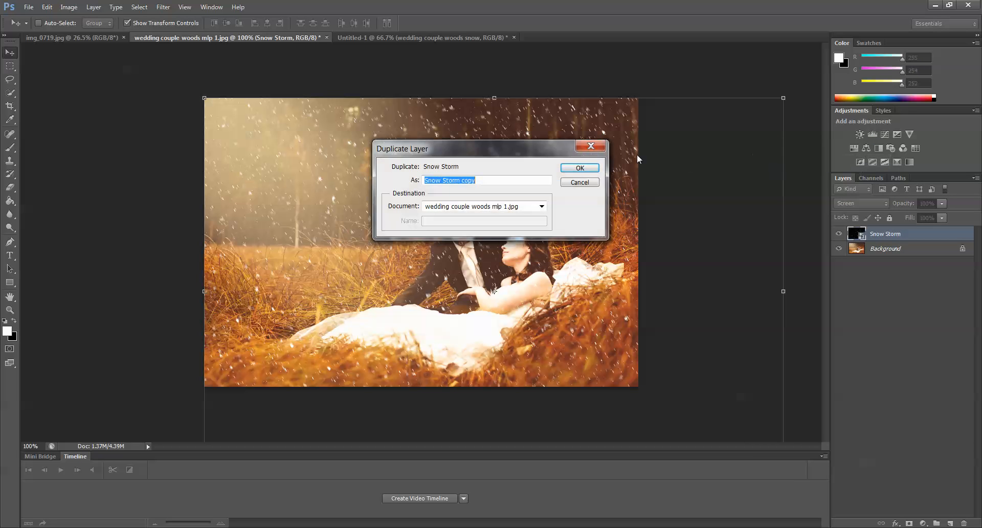
{"action": "left_click", "coordinate": [581, 168]}
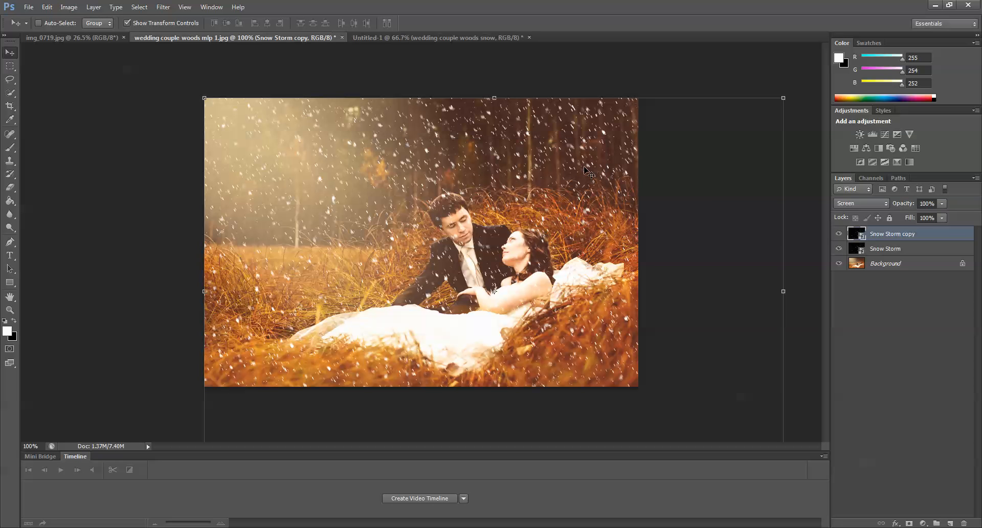
{"action": "left_click", "coordinate": [838, 234]}
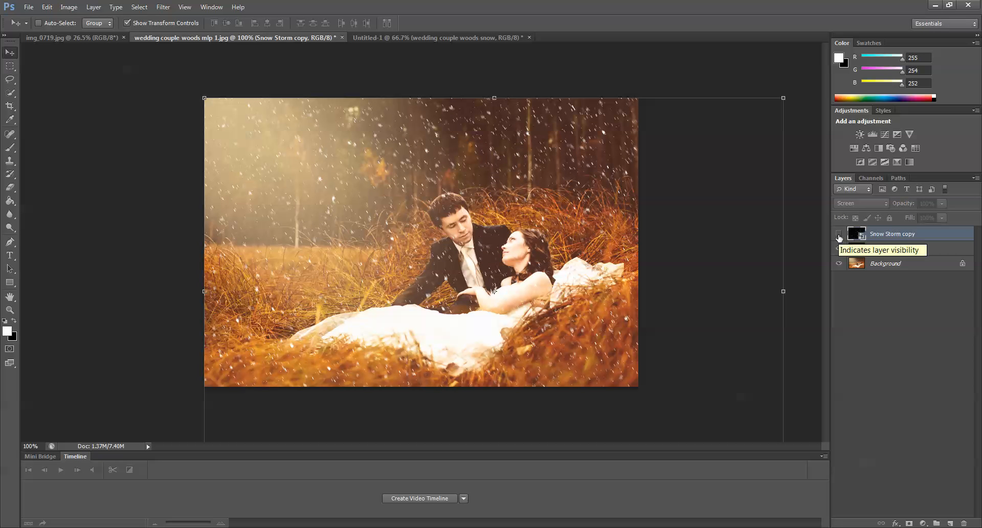
{"action": "left_click", "coordinate": [839, 237]}
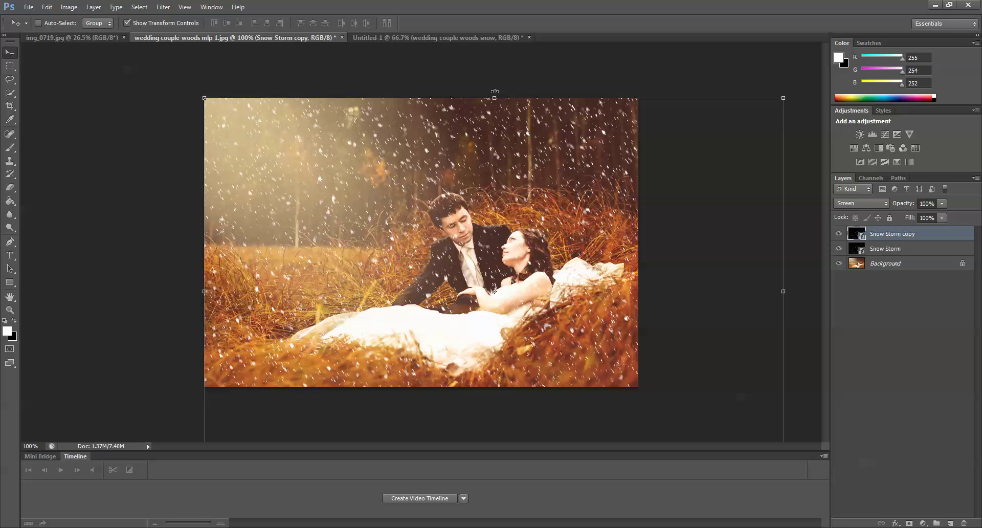
Rescale and reposition the Snow Storm copy to about 94% so its flakes offset from the original
{"action": "mouse_move", "coordinate": [494, 95]}
{"action": "left_mouse_down"}
{"action": "mouse_move", "coordinate": [508, 90]}
{"action": "mouse_move", "coordinate": [494, 89]}
{"action": "left_mouse_up"}
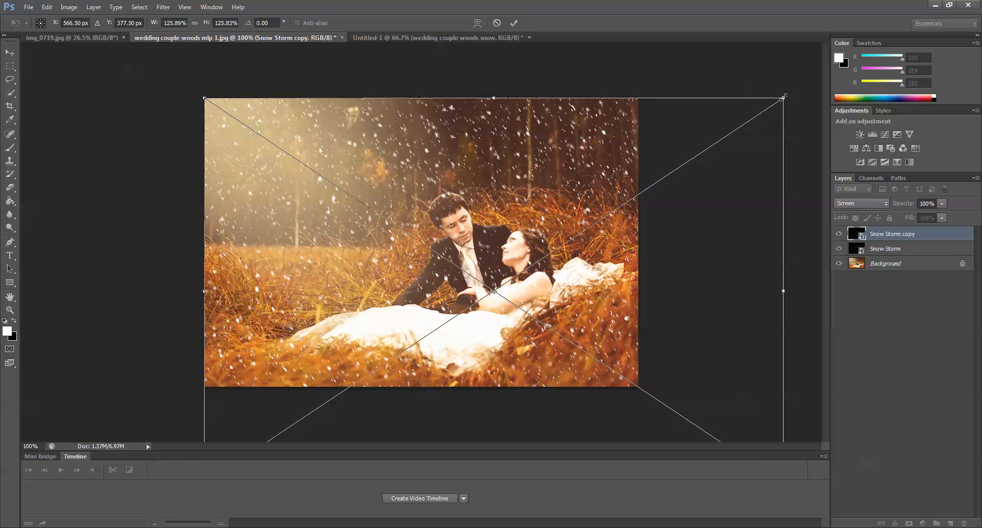
{"action": "mouse_move", "coordinate": [783, 98]}
{"action": "left_mouse_down"}
{"action": "mouse_move", "coordinate": [801, 87]}
{"action": "mouse_move", "coordinate": [719, 142]}
{"action": "left_mouse_up"}
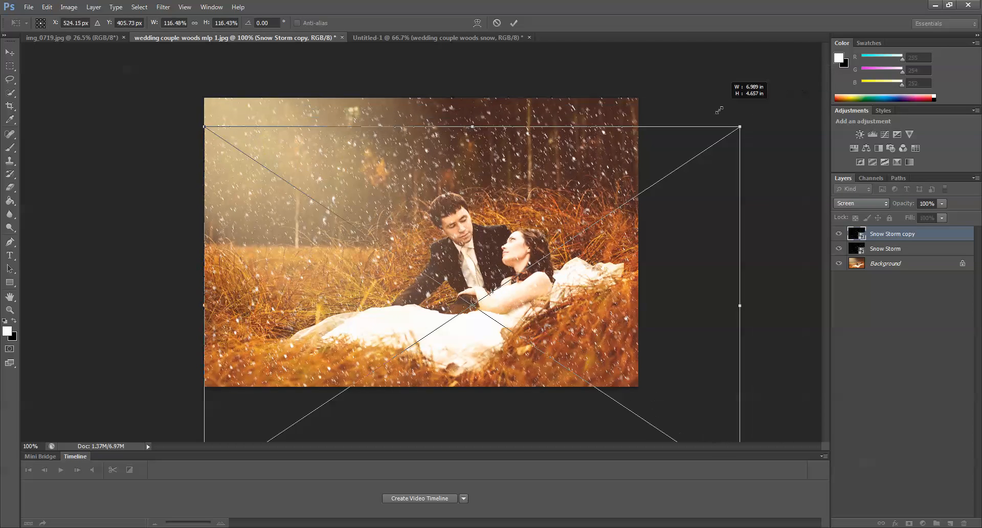
{"action": "left_click_drag", "start_coordinate": [590, 187], "coordinate": [599, 162]}
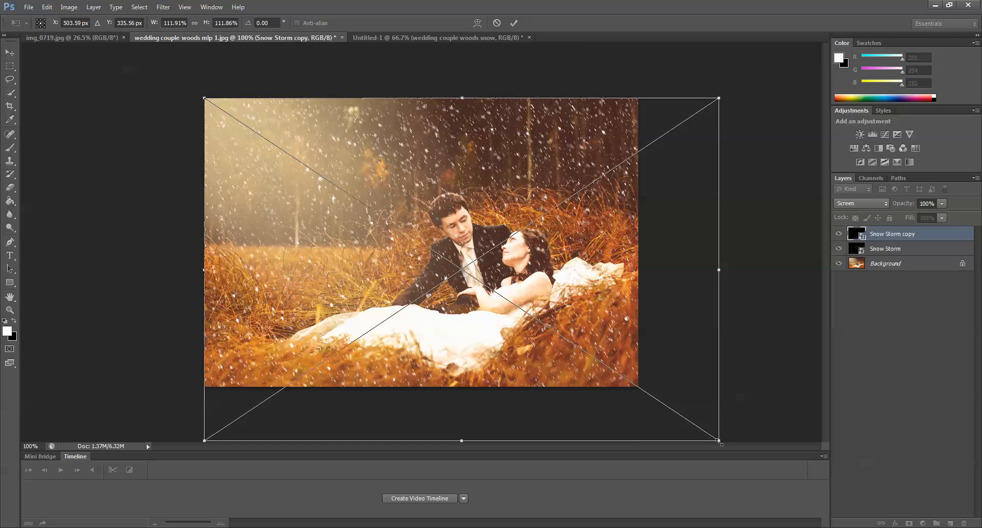
{"action": "left_click_drag", "start_coordinate": [719, 440], "coordinate": [648, 377]}
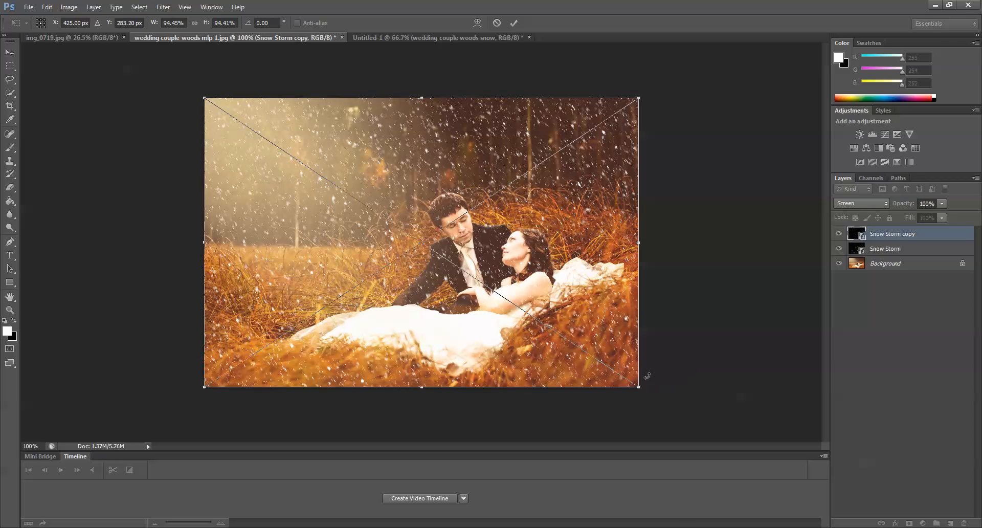
{"action": "left_click", "coordinate": [515, 22]}
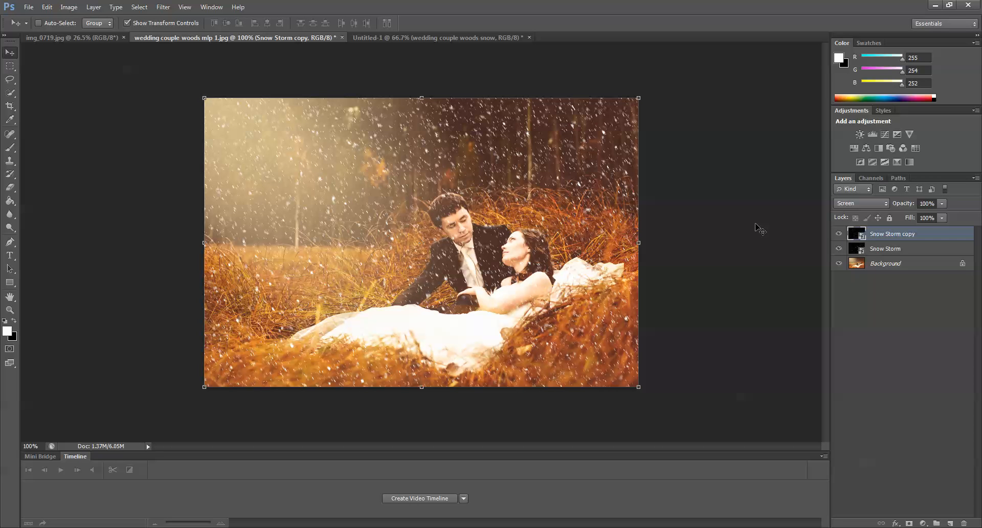
Toggle the original Snow Storm layer's visibility a few times to compare the two snow layers
{"action": "left_click", "coordinate": [840, 251]}
{"action": "left_click", "coordinate": [840, 250]}
{"action": "left_click", "coordinate": [840, 250]}
{"action": "left_click", "coordinate": [840, 251]}
With the Eraser, click the Snow Storm copy and confirm rasterizing the smart object
{"action": "left_click", "coordinate": [10, 187]}
{"action": "left_click", "coordinate": [12, 190]}
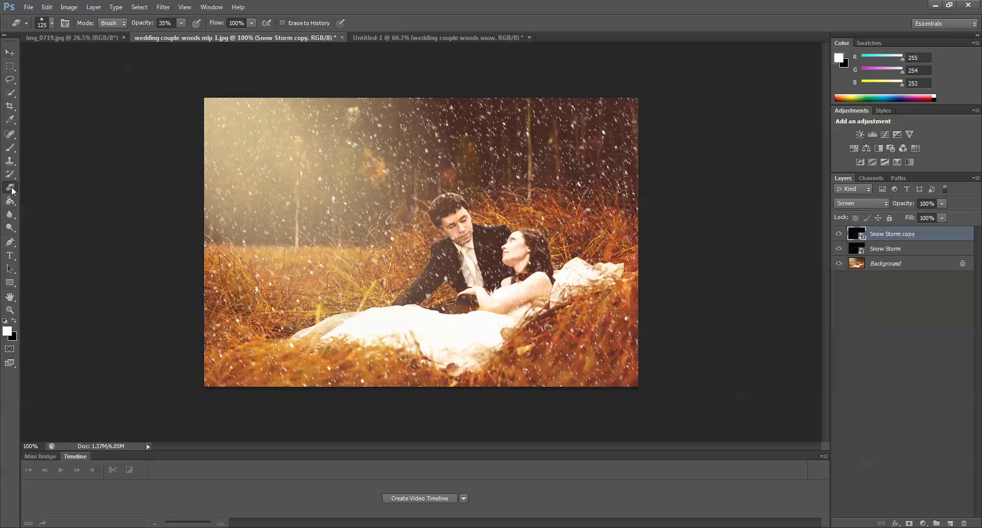
{"action": "left_click", "coordinate": [340, 233]}
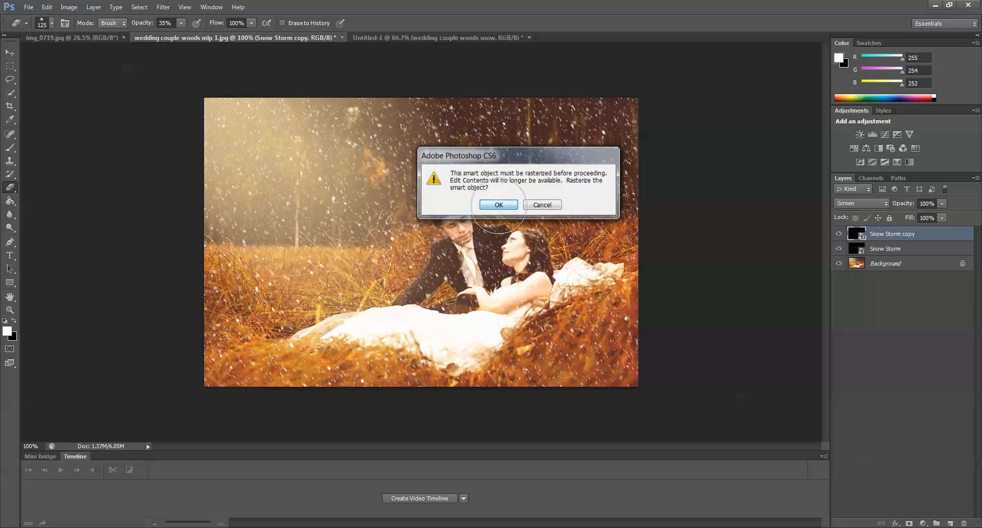
{"action": "left_click", "coordinate": [499, 206]}
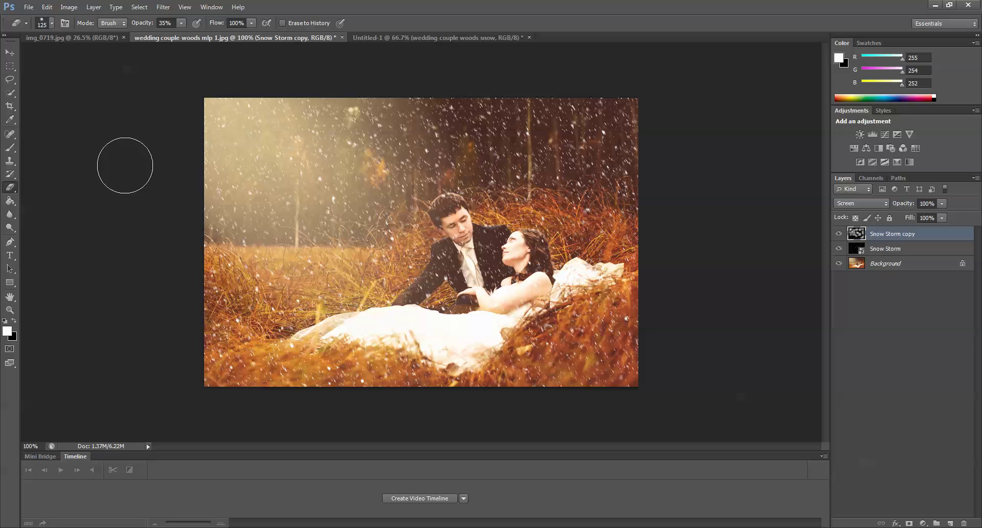
Flip the Snow Storm copy horizontally, stretch it back across the photo and slide it into place
{"action": "left_click", "coordinate": [11, 52]}
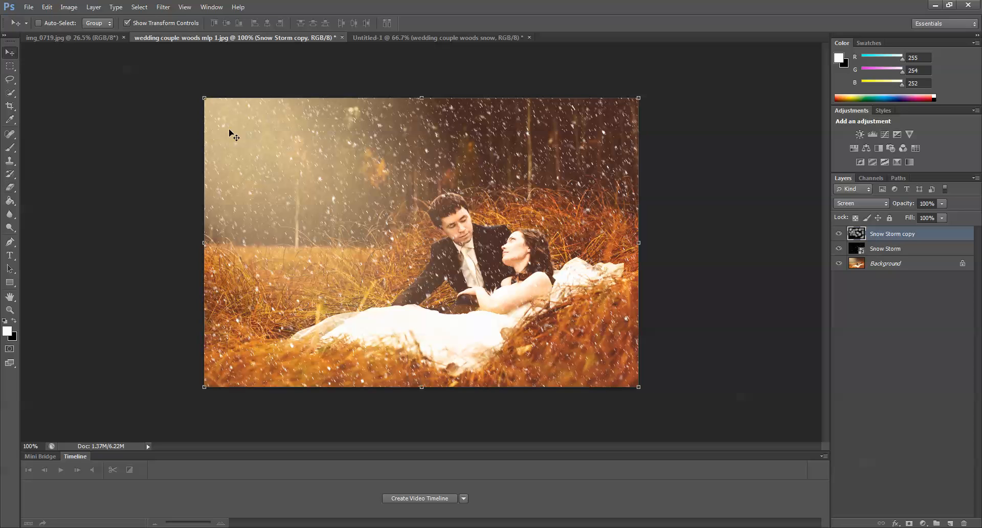
{"action": "left_click_drag", "start_coordinate": [373, 206], "coordinate": [537, 203]}
{"action": "left_click_drag", "start_coordinate": [808, 243], "coordinate": [208, 251]}
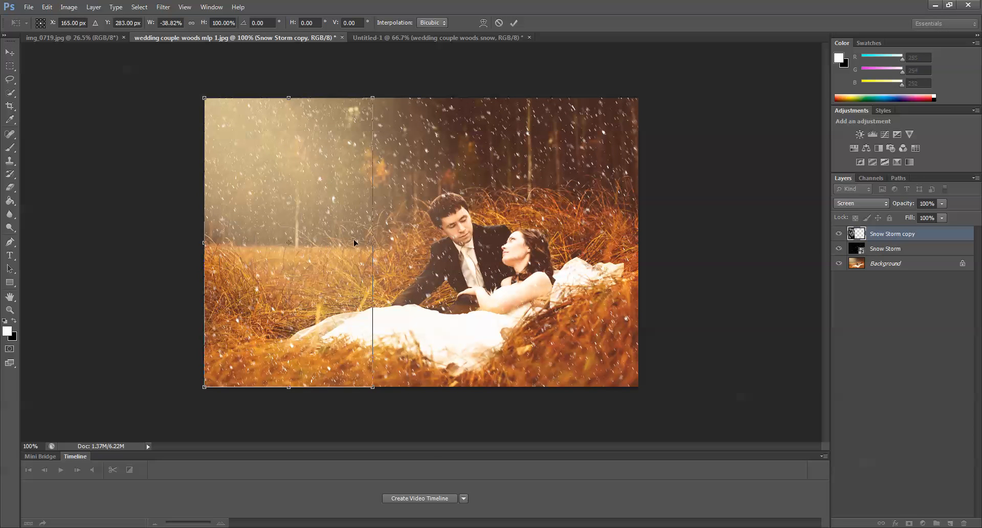
{"action": "left_click_drag", "start_coordinate": [373, 242], "coordinate": [650, 254]}
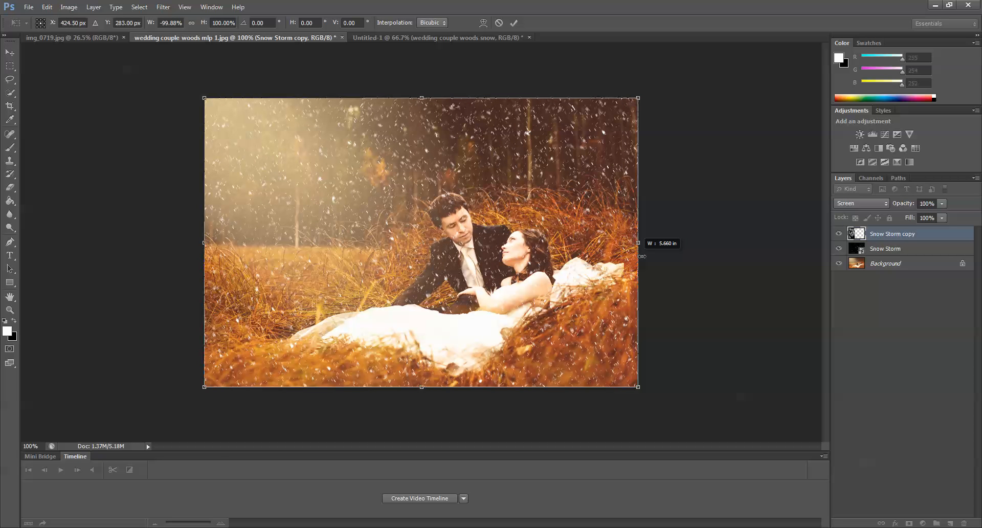
{"action": "left_click_drag", "start_coordinate": [643, 257], "coordinate": [643, 256]}
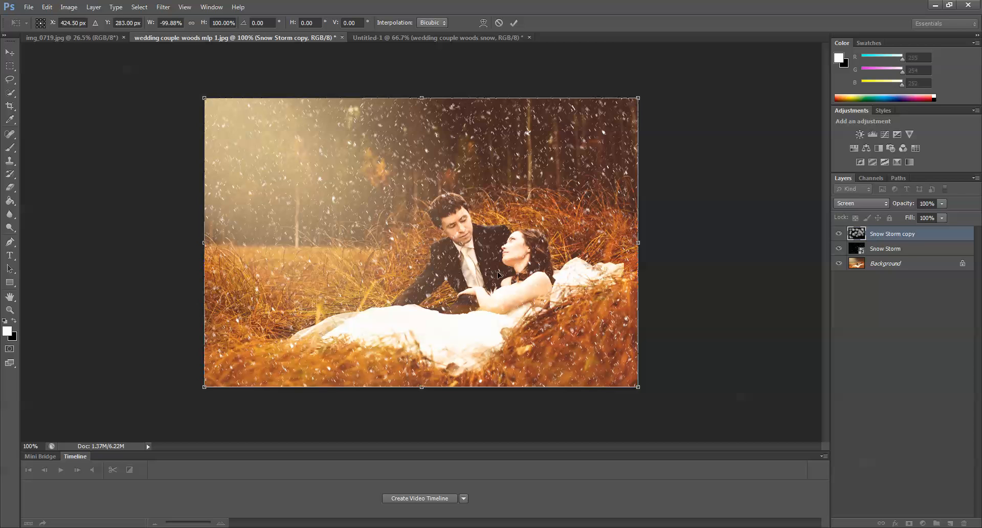
{"action": "left_click_drag", "start_coordinate": [491, 273], "coordinate": [261, 275]}
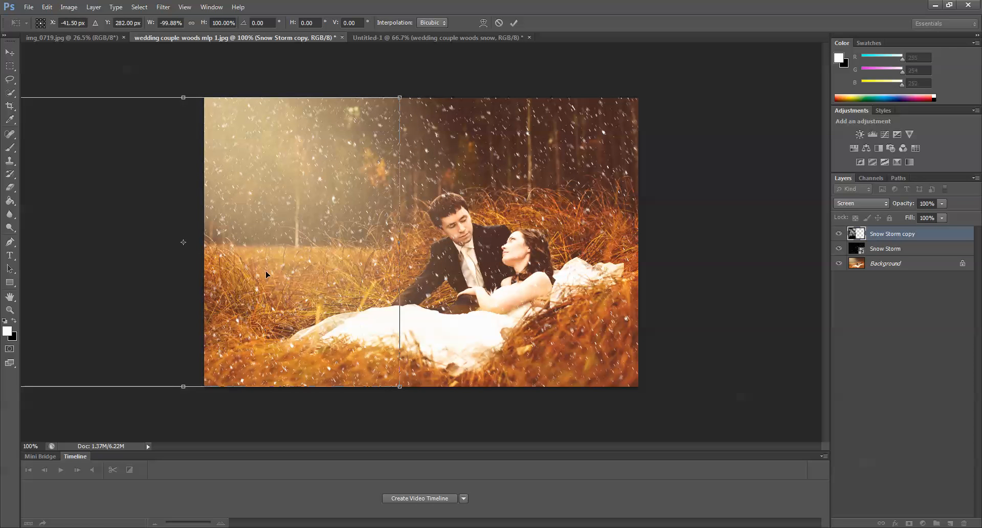
{"action": "left_click_drag", "start_coordinate": [267, 274], "coordinate": [361, 275]}
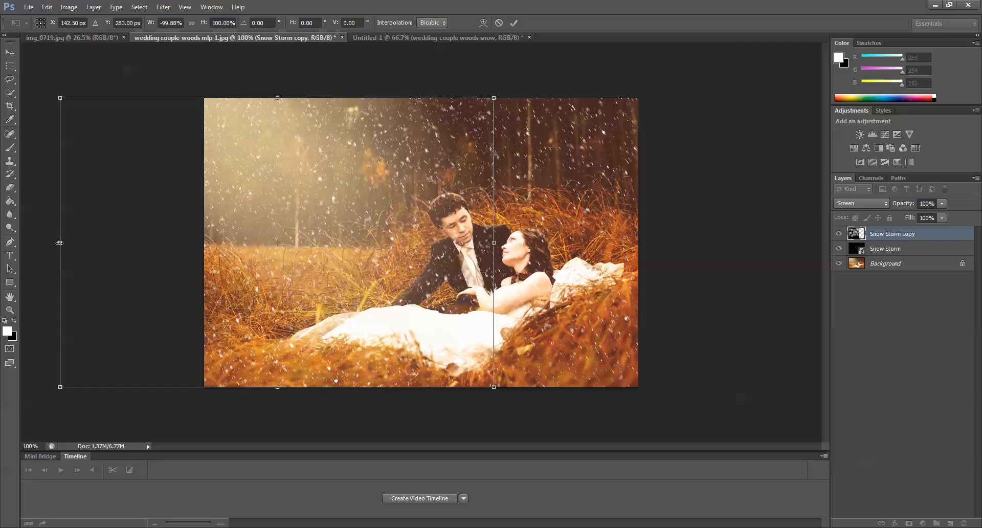
Re-flip and widen the copy to W -99.88% covering the whole photo, align it and commit
{"action": "left_click_drag", "start_coordinate": [60, 243], "coordinate": [640, 222]}
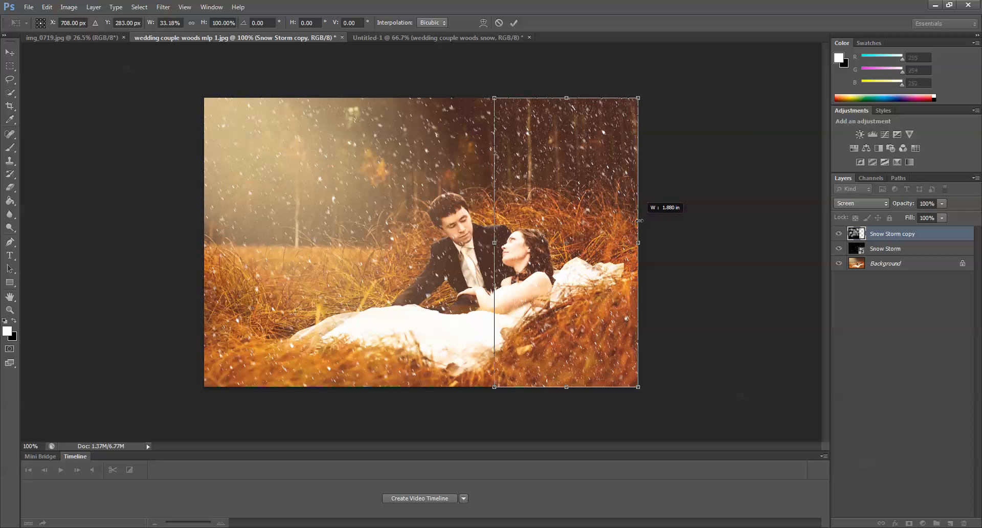
{"action": "left_click_drag", "start_coordinate": [494, 243], "coordinate": [204, 219]}
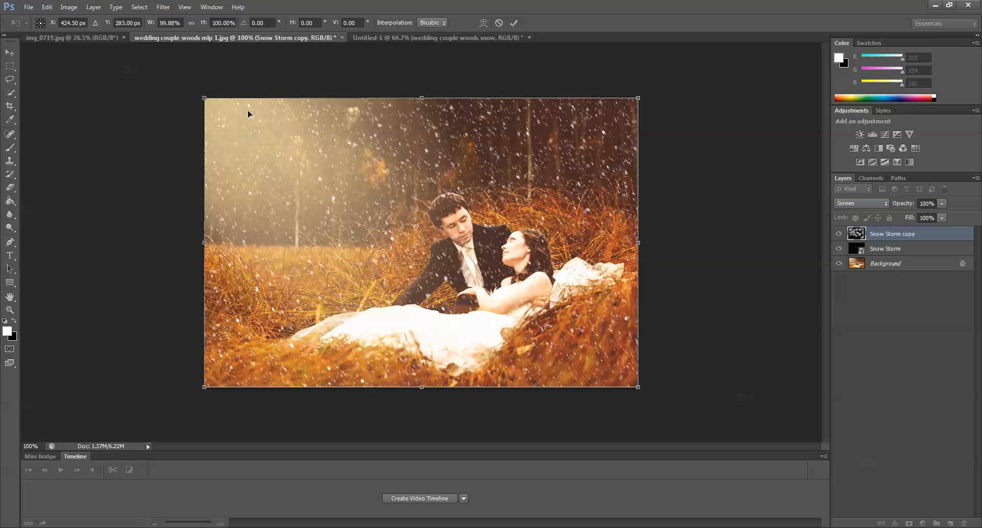
{"action": "left_click_drag", "start_coordinate": [339, 219], "coordinate": [669, 259]}
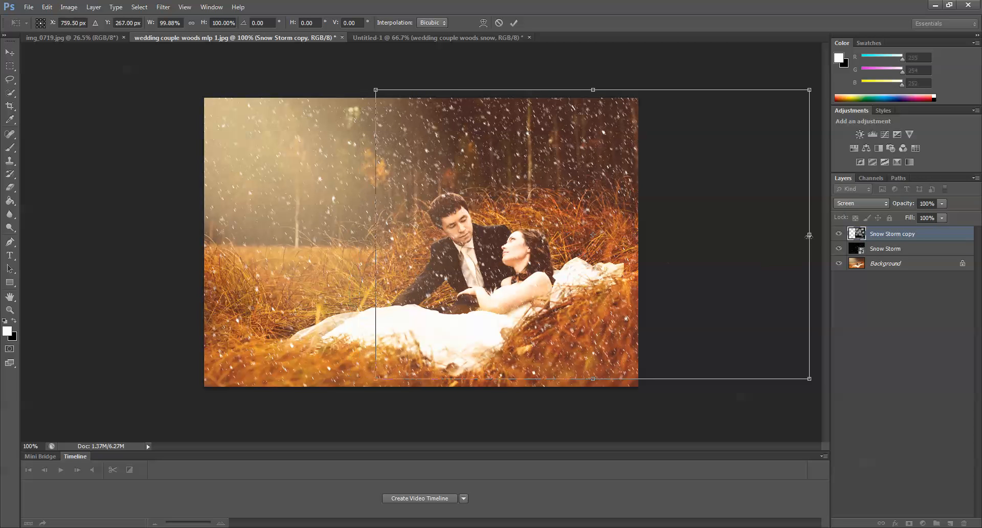
{"action": "left_click_drag", "start_coordinate": [810, 235], "coordinate": [203, 239]}
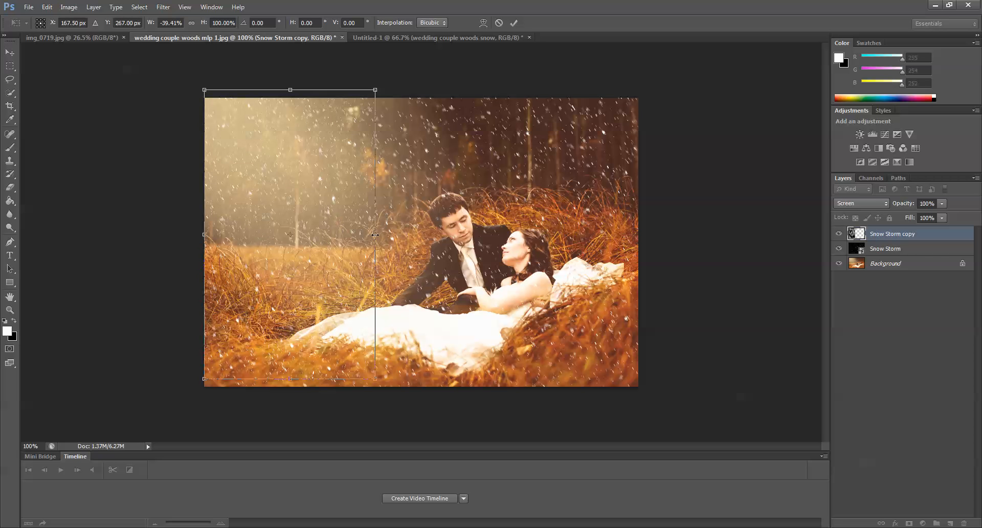
{"action": "left_click_drag", "start_coordinate": [375, 235], "coordinate": [640, 248]}
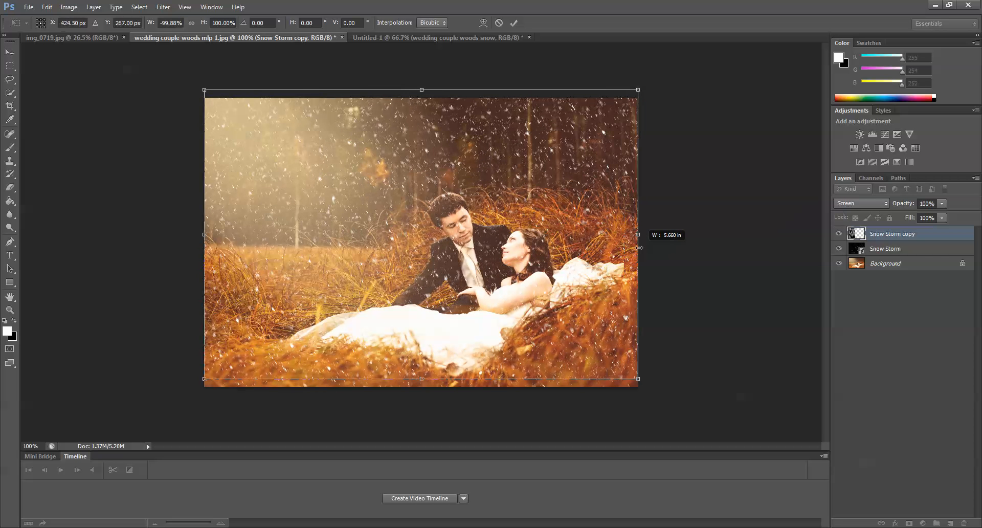
{"action": "left_click_drag", "start_coordinate": [418, 345], "coordinate": [419, 350]}
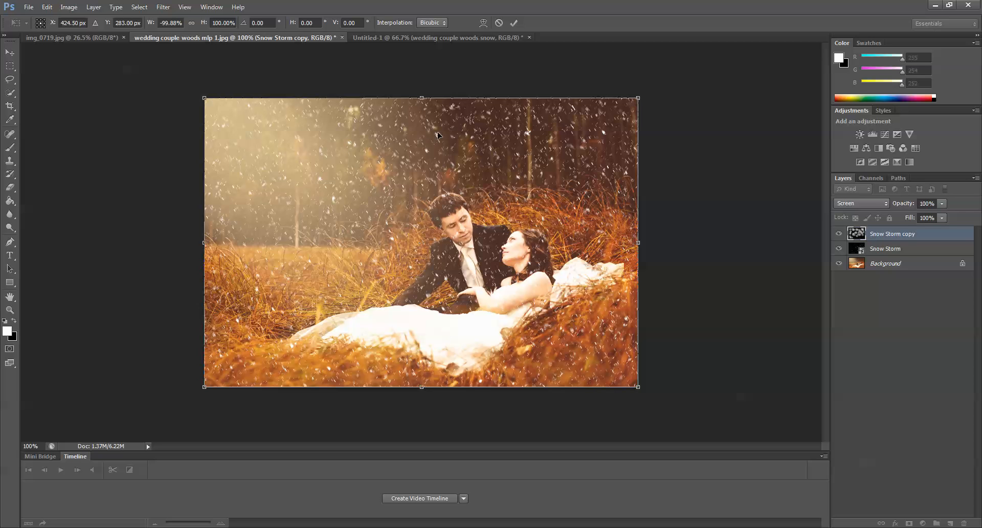
{"action": "left_click", "coordinate": [516, 24]}
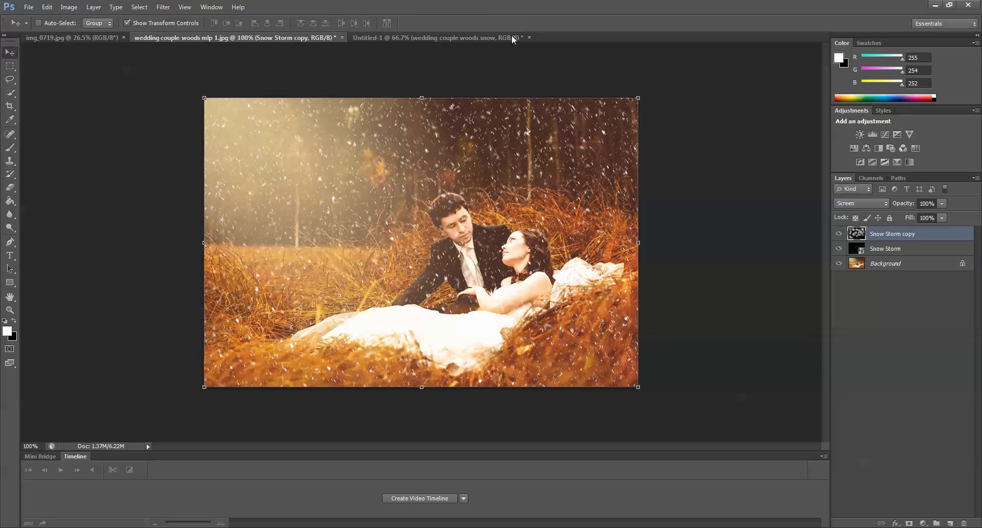
Select the Eraser with a smaller brush and raise its opacity to 100%
{"action": "left_click", "coordinate": [11, 187]}
{"action": "key", "text": "bracketleft"}
{"action": "key", "text": "bracketleft"}
{"action": "key", "text": "bracketleft"}
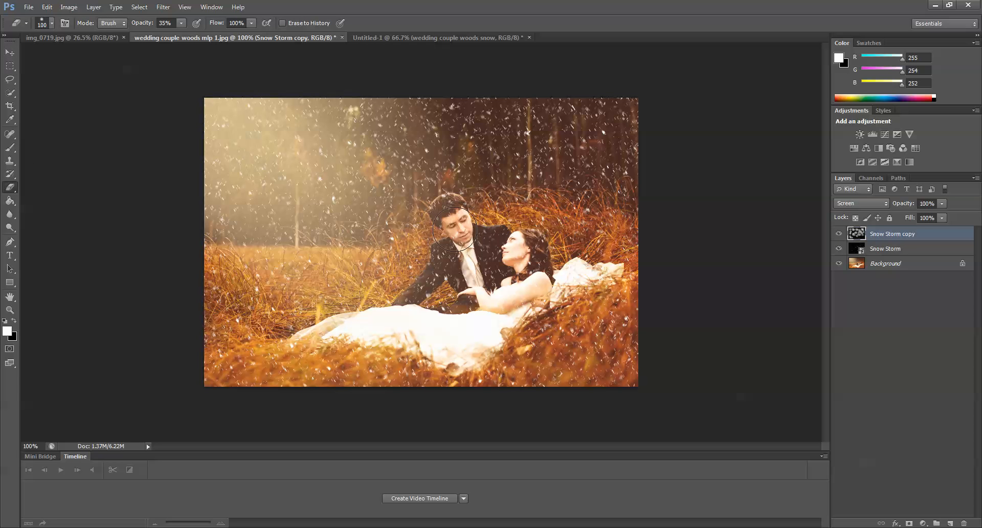
{"action": "key", "text": "bracketleft"}
{"action": "key", "text": "bracketleft"}
{"action": "key", "text": "bracketleft"}
{"action": "key", "text": "bracketleft"}
{"action": "left_click", "coordinate": [181, 23]}
{"action": "left_click_drag", "start_coordinate": [184, 34], "coordinate": [216, 39]}
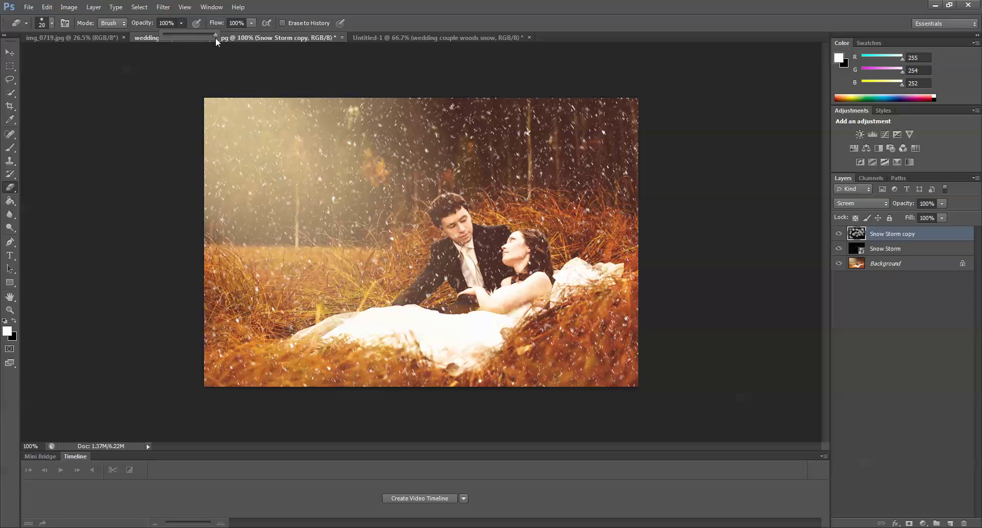
{"action": "left_click", "coordinate": [463, 236]}
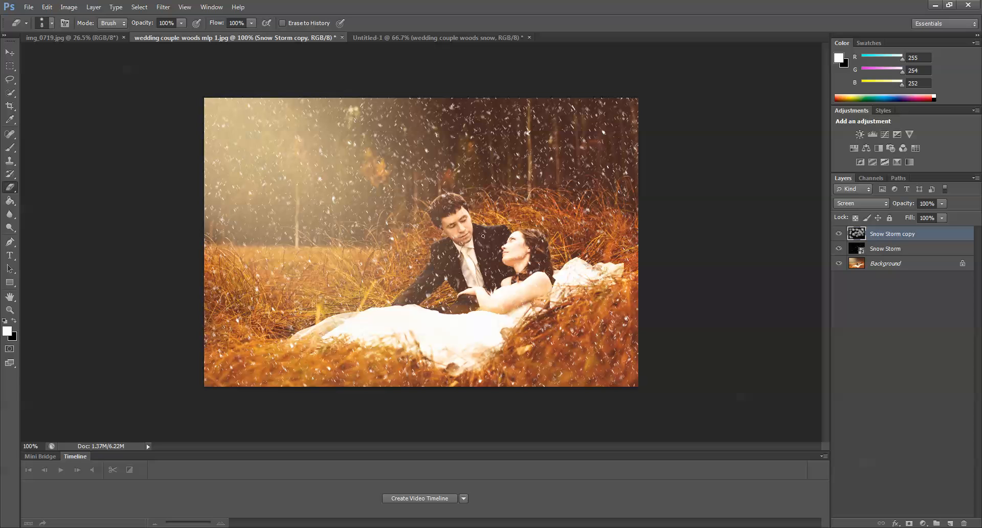
Rasterize the original Snow Storm layer via an eraser click, then reselect the Snow Storm copy
{"action": "left_click", "coordinate": [888, 250]}
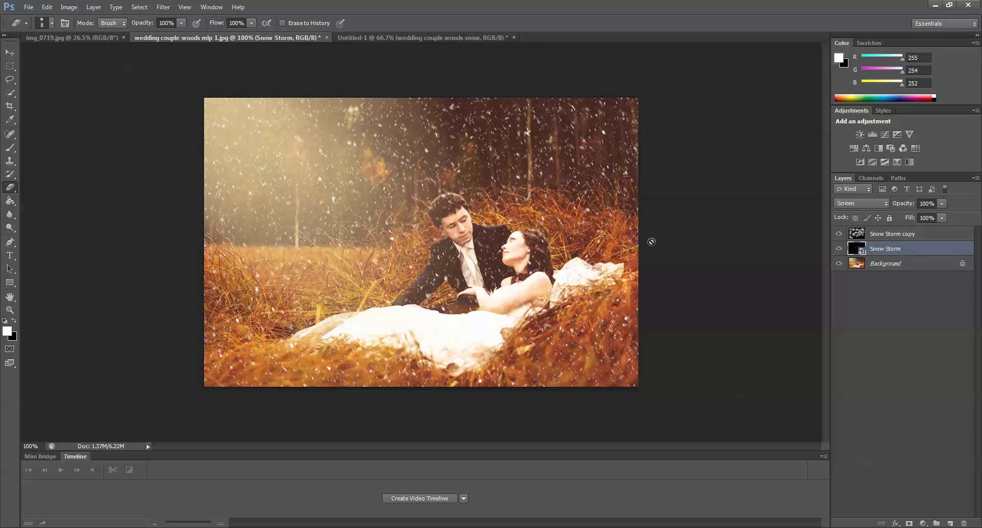
{"action": "left_click", "coordinate": [463, 232]}
{"action": "left_click", "coordinate": [498, 205]}
{"action": "left_click", "coordinate": [890, 235]}
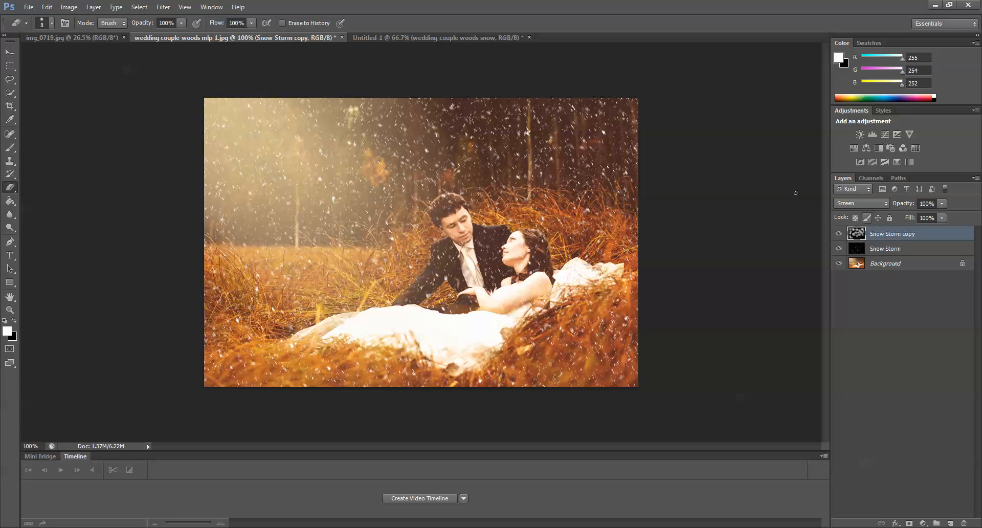
Place Fog.jpg from the image files as a new layer and commit it
{"action": "left_click", "coordinate": [28, 8]}
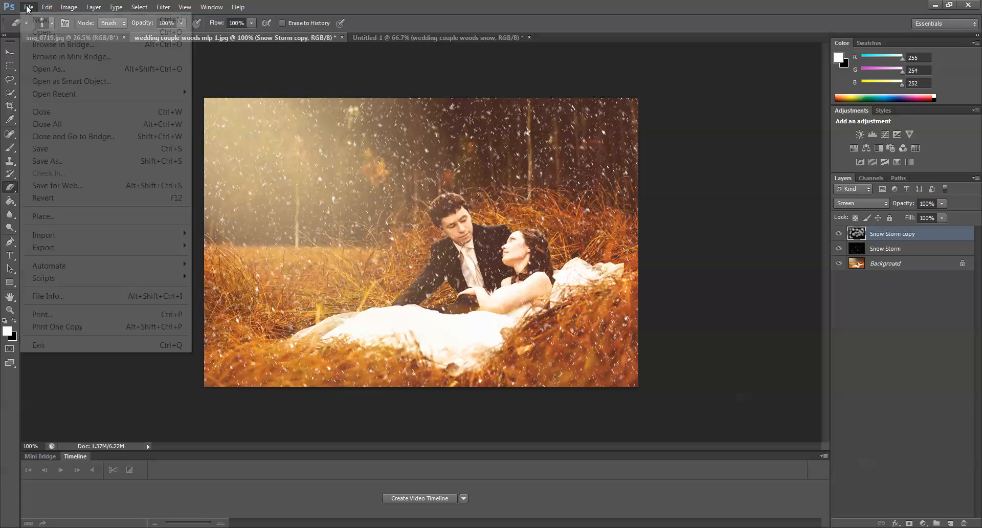
{"action": "left_click", "coordinate": [88, 217]}
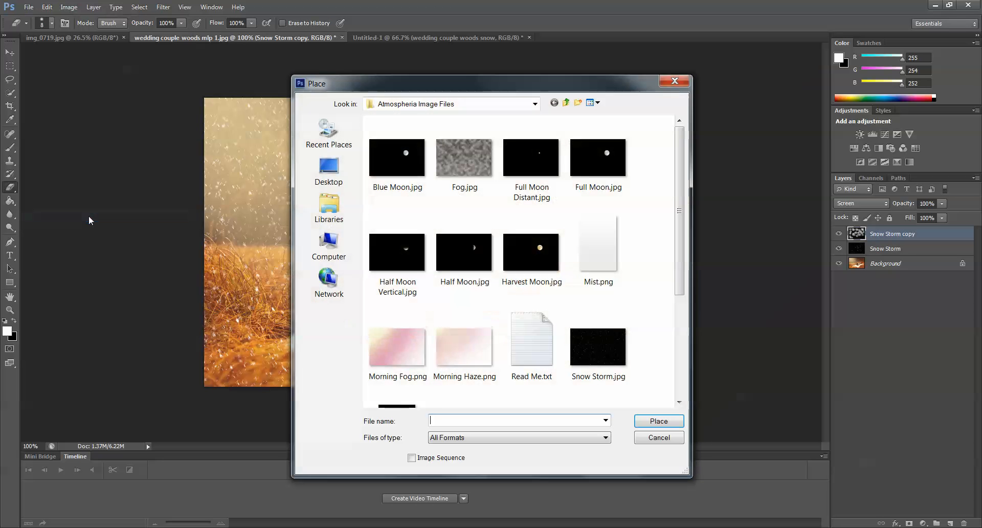
{"action": "double_click", "coordinate": [471, 164]}
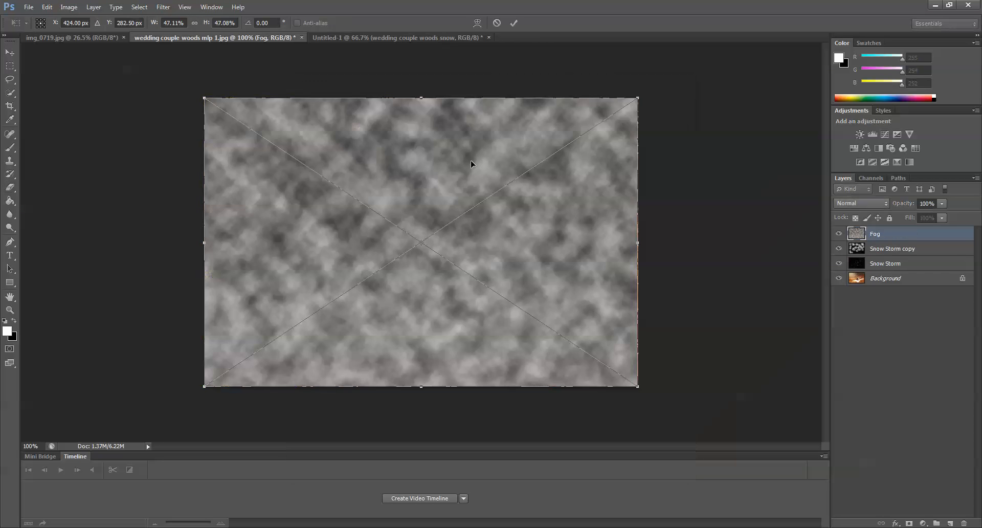
{"action": "left_click", "coordinate": [514, 24]}
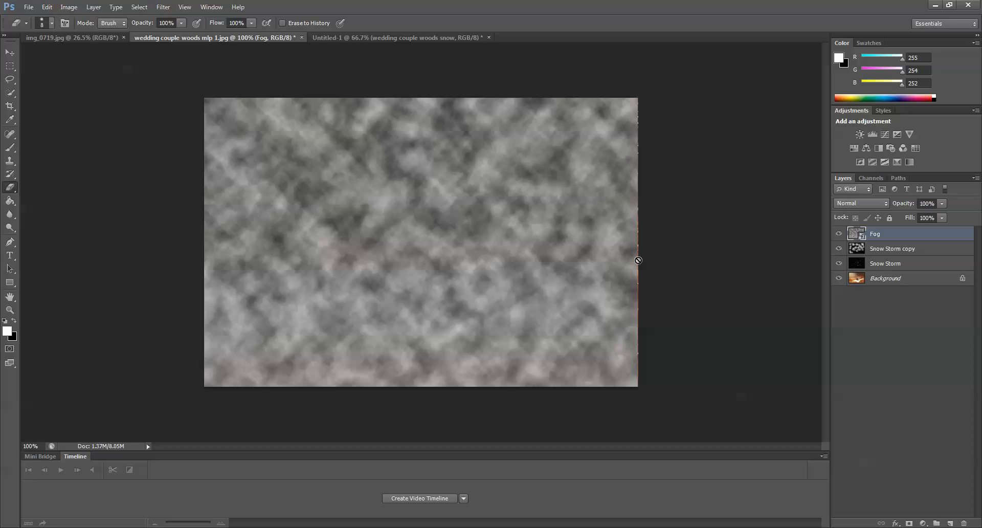
Resize the Fog layer slightly so it covers the whole photo and apply
{"action": "left_click", "coordinate": [11, 53]}
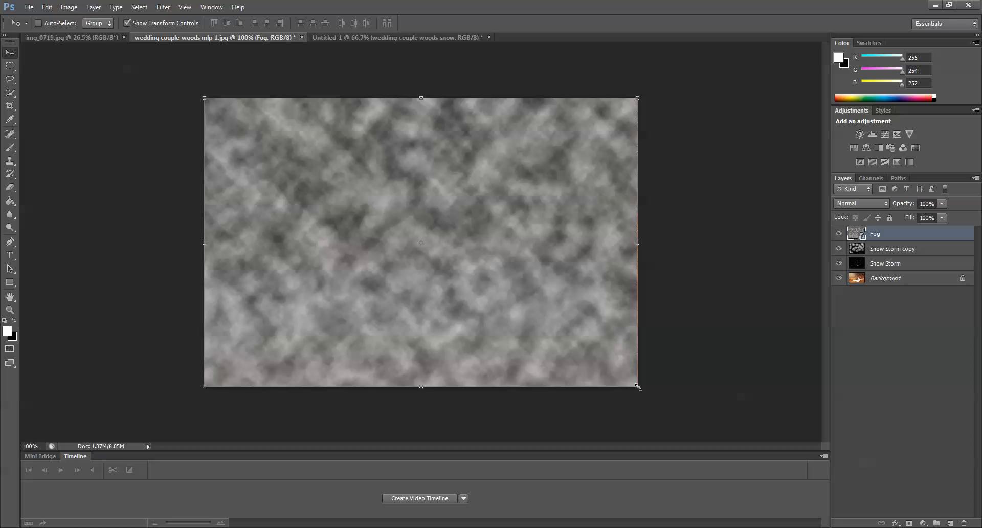
{"action": "left_click_drag", "start_coordinate": [639, 386], "coordinate": [641, 382]}
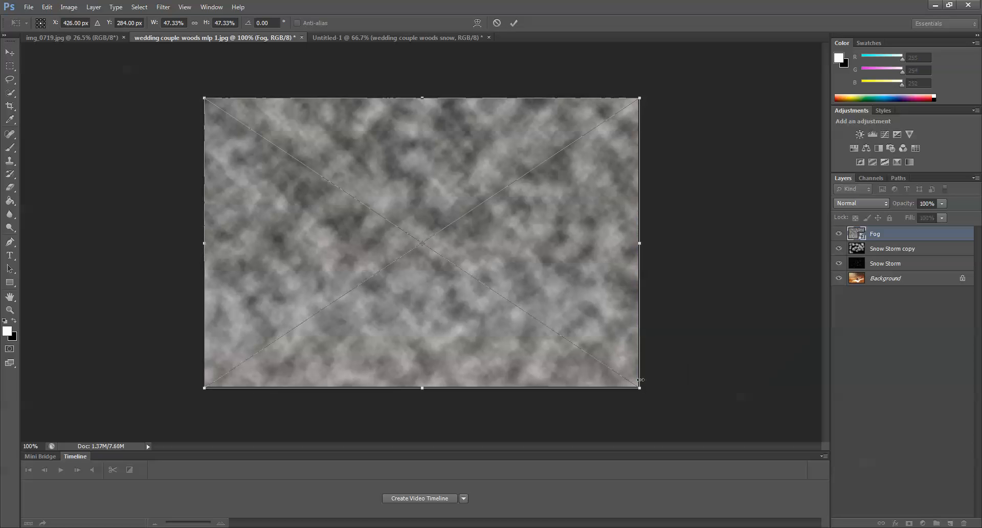
{"action": "left_click", "coordinate": [515, 23]}
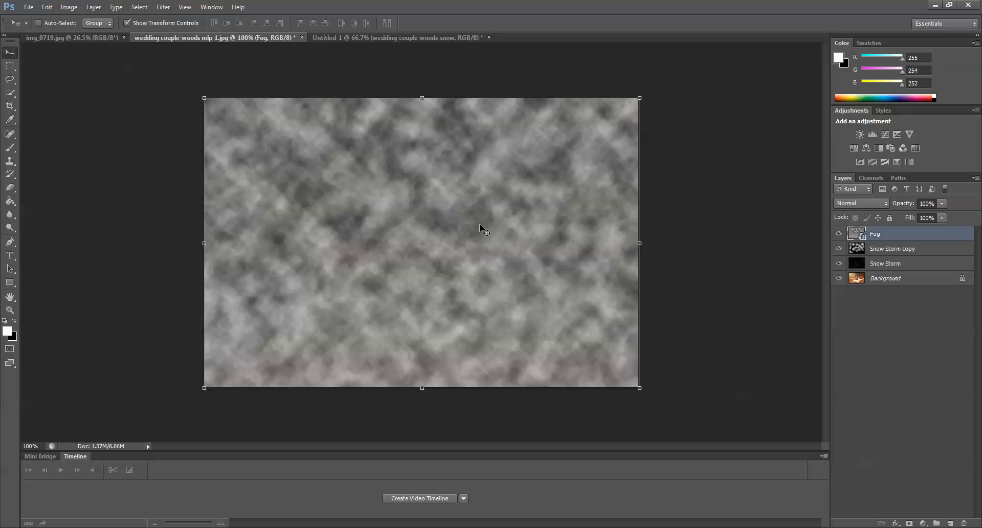
Set the Fog layer's blend mode to Screen and toggle it to compare
{"action": "left_click", "coordinate": [885, 205]}
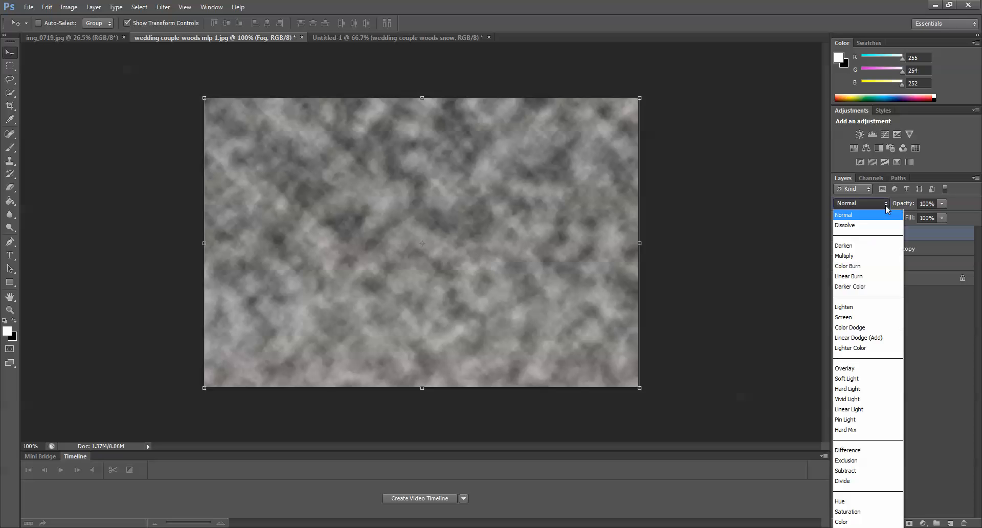
{"action": "left_click", "coordinate": [857, 318]}
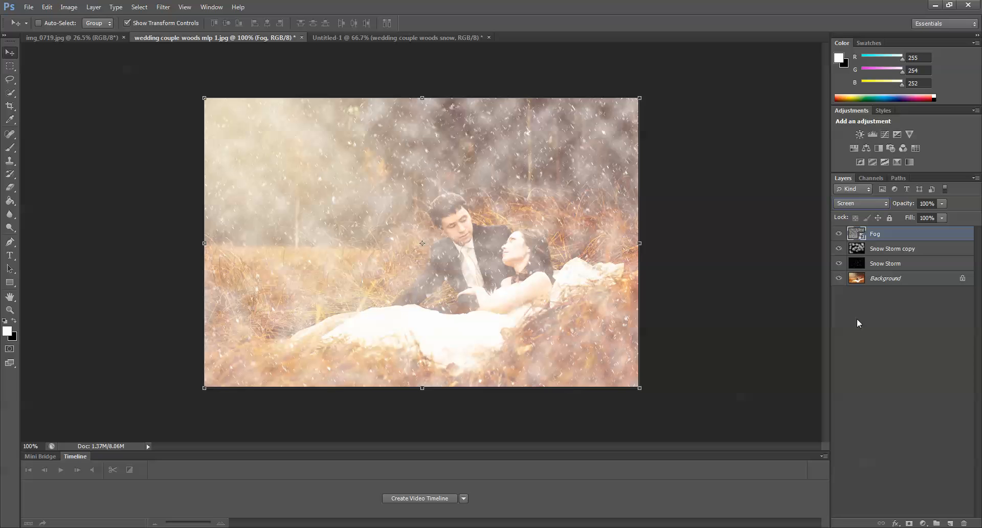
{"action": "left_click", "coordinate": [839, 234]}
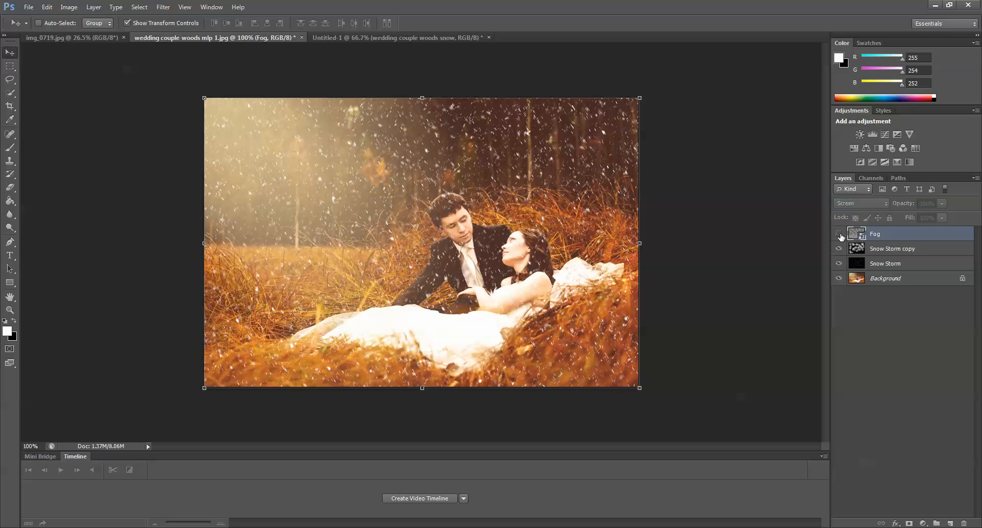
{"action": "left_click", "coordinate": [840, 234]}
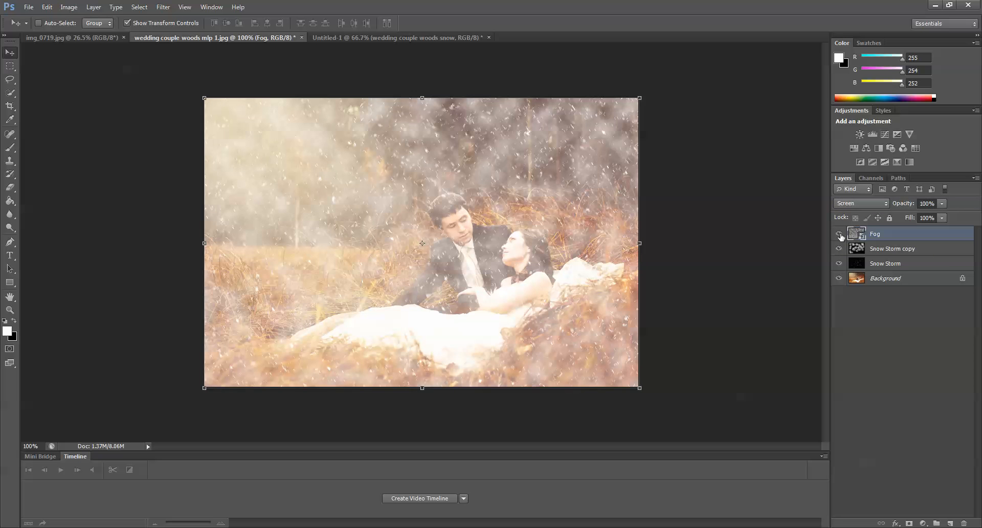
Lower the Fog layer's opacity to 50% for a soft haze, comparing along the way
{"action": "left_click", "coordinate": [941, 204]}
{"action": "left_click_drag", "start_coordinate": [938, 218], "coordinate": [936, 218]}
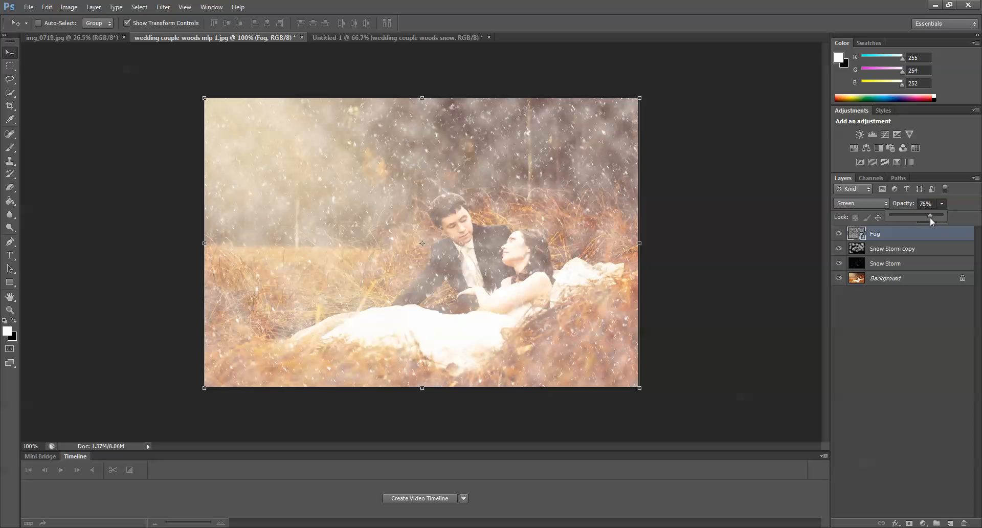
{"action": "left_click_drag", "start_coordinate": [930, 221], "coordinate": [921, 217]}
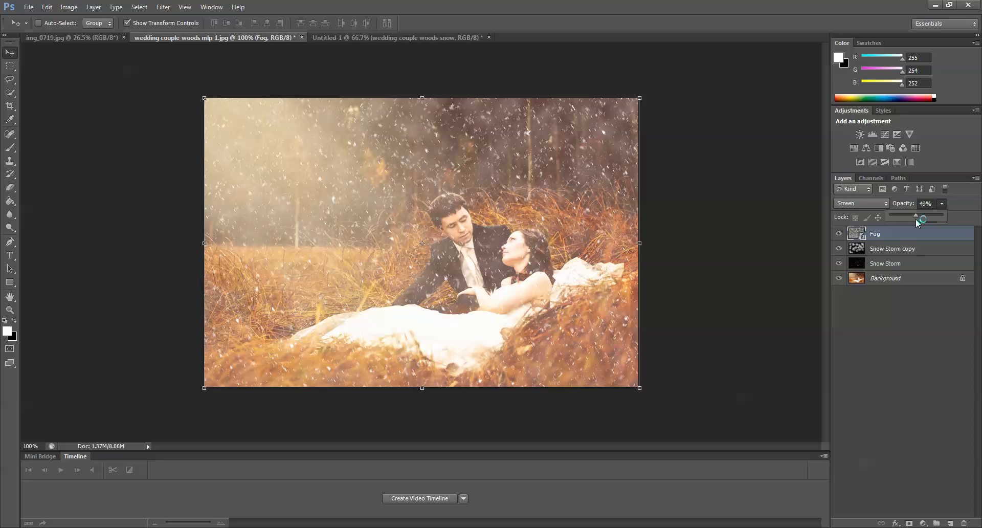
{"action": "left_click", "coordinate": [839, 233]}
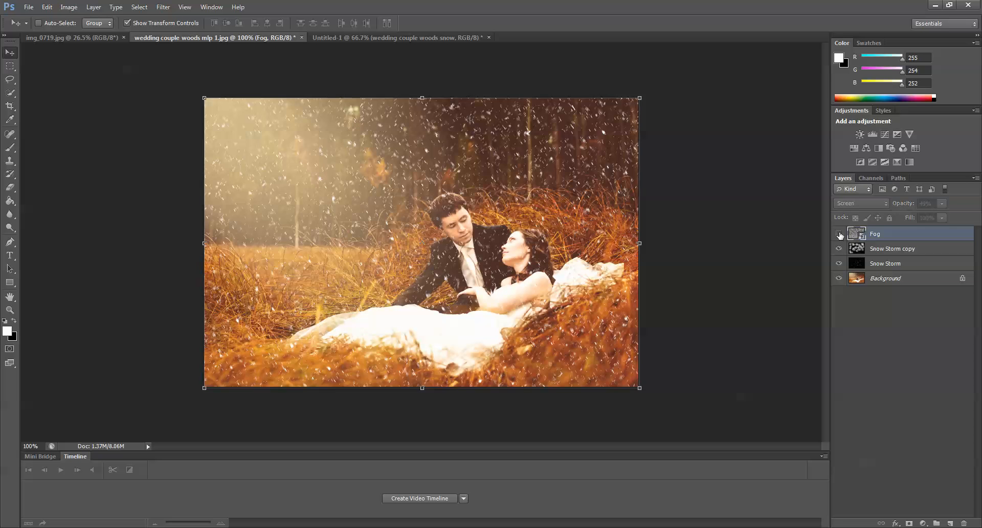
{"action": "left_click", "coordinate": [840, 234]}
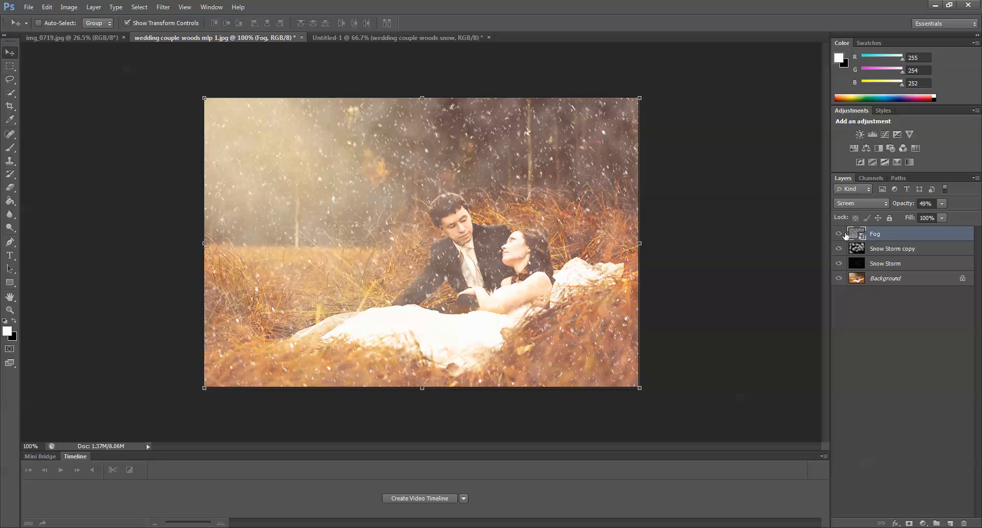
{"action": "left_click", "coordinate": [943, 204]}
{"action": "left_click_drag", "start_coordinate": [937, 219], "coordinate": [941, 218]}
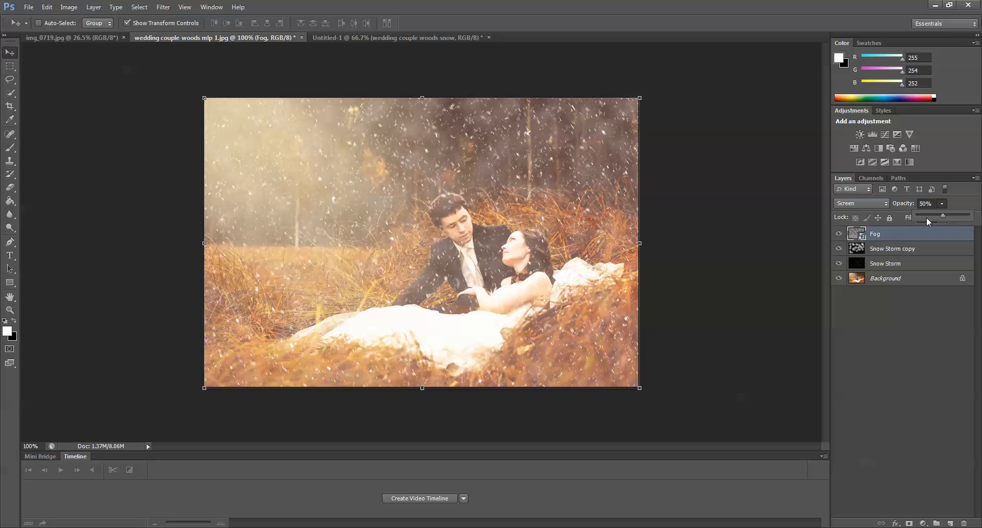
Rasterize the Fog smart object for erasing, lower eraser opacity to about 25% and enlarge the brush
{"action": "left_click", "coordinate": [10, 189]}
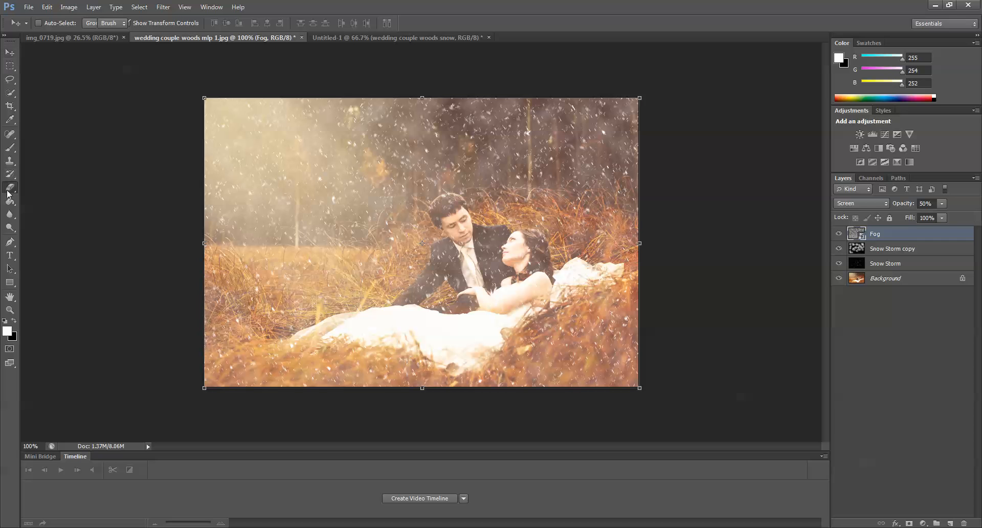
{"action": "left_click", "coordinate": [357, 248]}
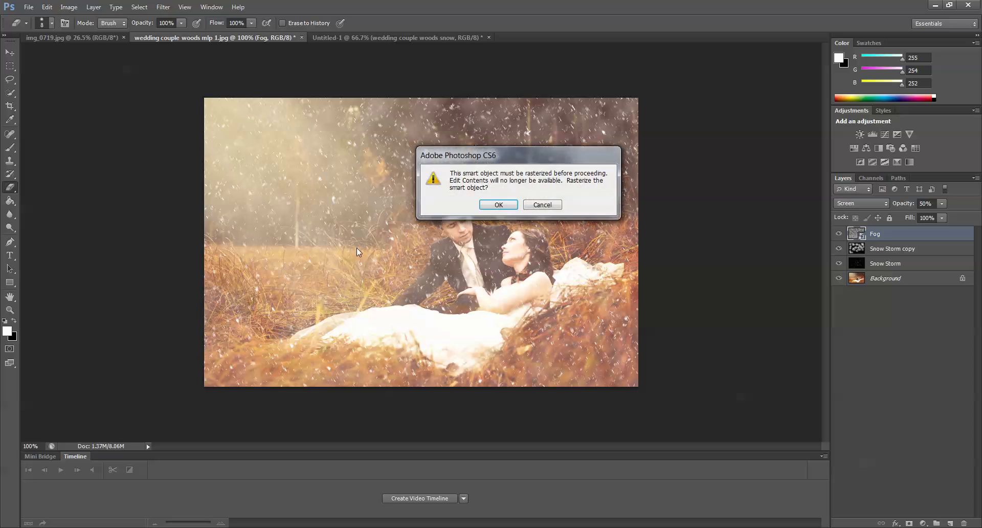
{"action": "left_click", "coordinate": [499, 205]}
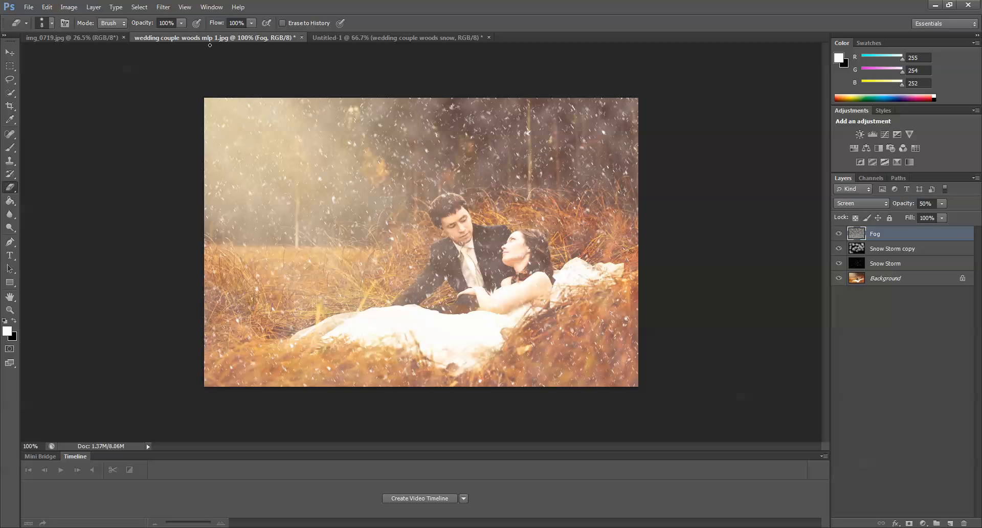
{"action": "left_click", "coordinate": [180, 24]}
{"action": "left_click_drag", "start_coordinate": [184, 35], "coordinate": [182, 37]}
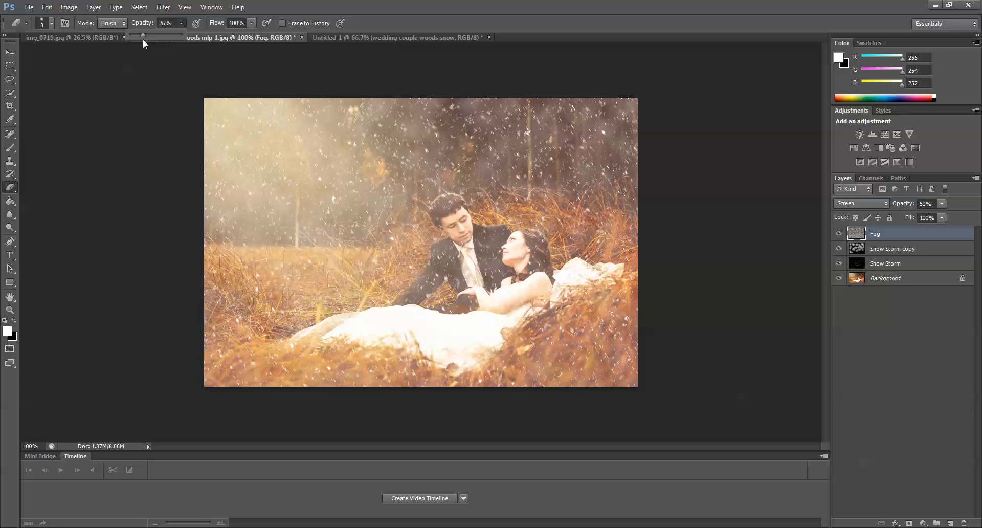
{"action": "key", "text": "Return"}
{"action": "key", "text": "bracketright"}
{"action": "key", "text": "bracketright"}
{"action": "key", "text": "bracketright"}
{"action": "key", "text": "bracketright"}
{"action": "key", "text": "bracketright"}
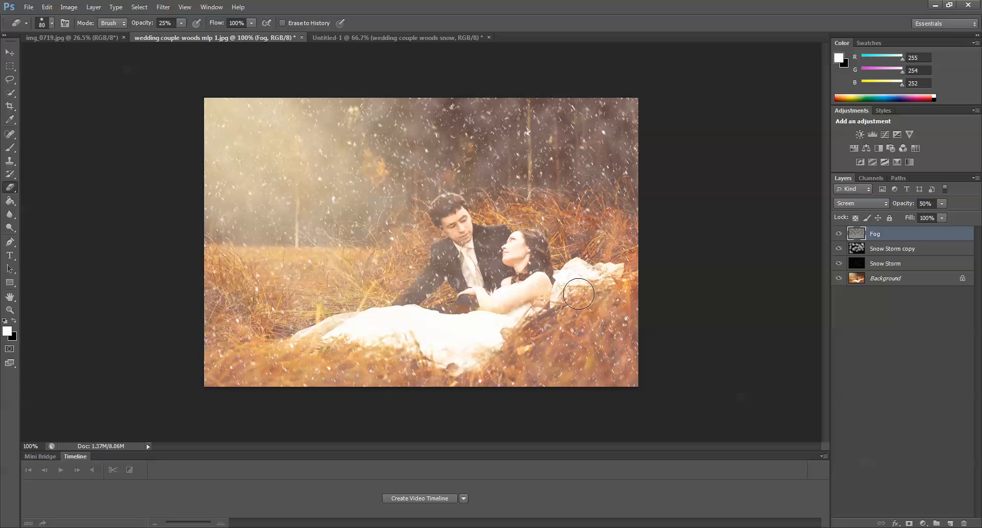
{"action": "key", "text": "bracketright"}
{"action": "key", "text": "bracketright"}
{"action": "key", "text": "bracketright"}
{"action": "key", "text": "bracketright"}
{"action": "key", "text": "bracketright"}
{"action": "key", "text": "bracketright"}
{"action": "key", "text": "bracketright"}
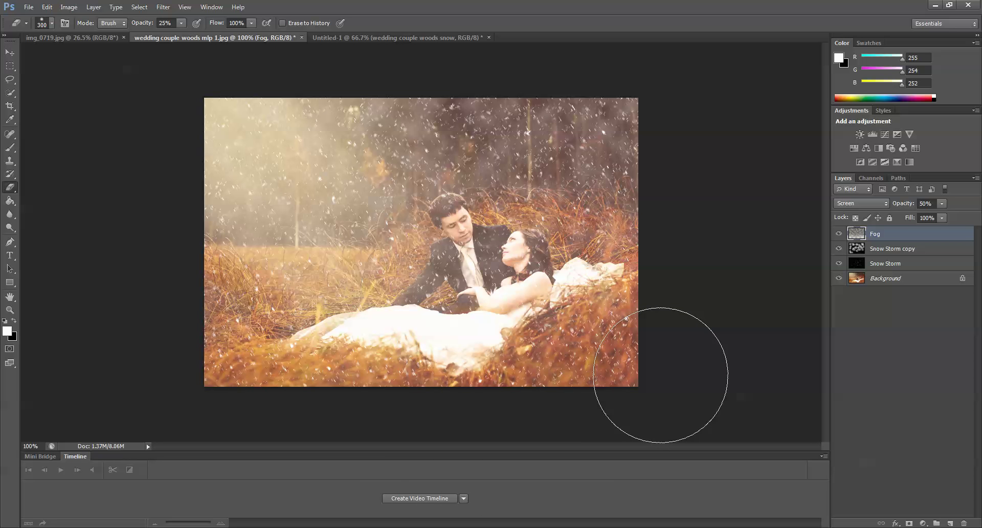
Undo the too-strong strokes, set eraser opacity to 20% and shrink the brush to face size for the couple
{"action": "left_click", "coordinate": [48, 6]}
{"action": "left_click", "coordinate": [77, 49]}
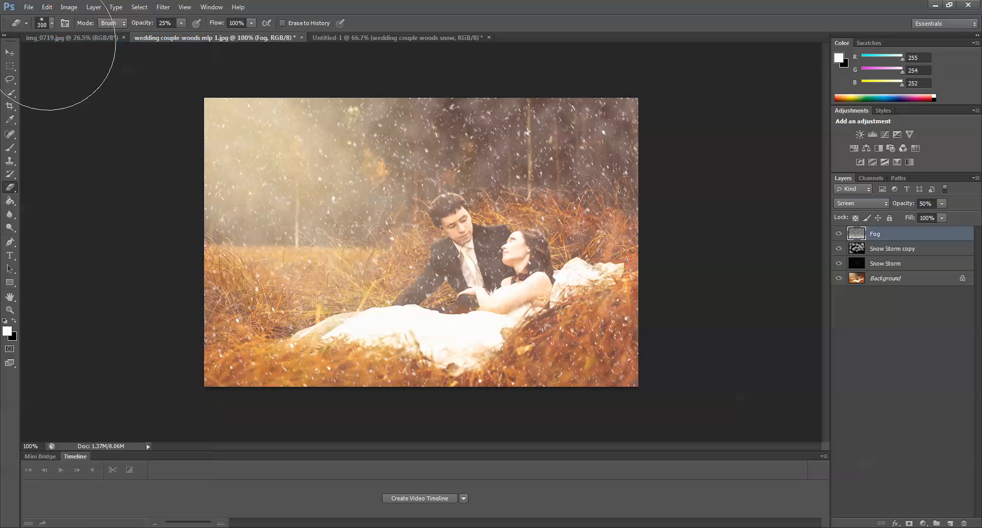
{"action": "left_click", "coordinate": [48, 7]}
{"action": "left_click", "coordinate": [77, 49]}
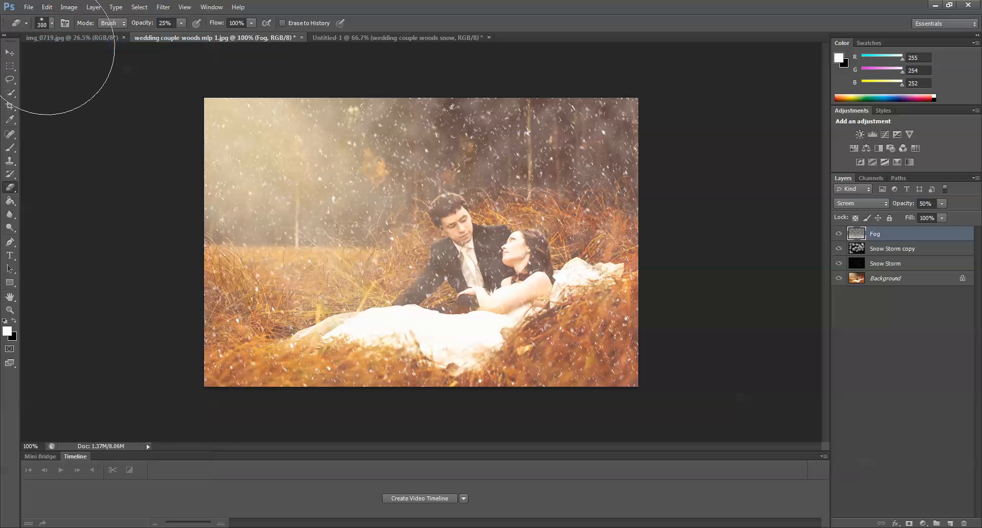
{"action": "key", "text": "bracketleft"}
{"action": "key", "text": "bracketleft"}
{"action": "key", "text": "bracketleft"}
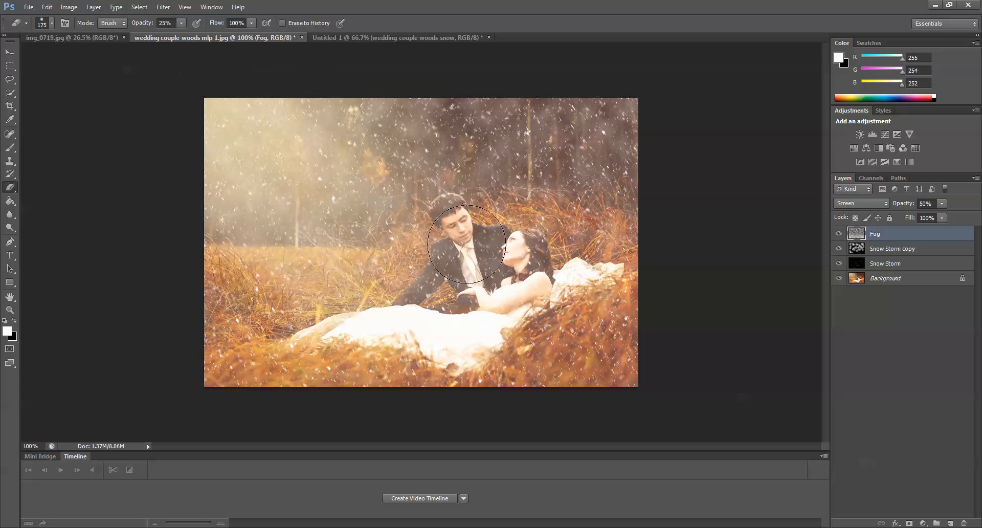
{"action": "left_click", "coordinate": [181, 23]}
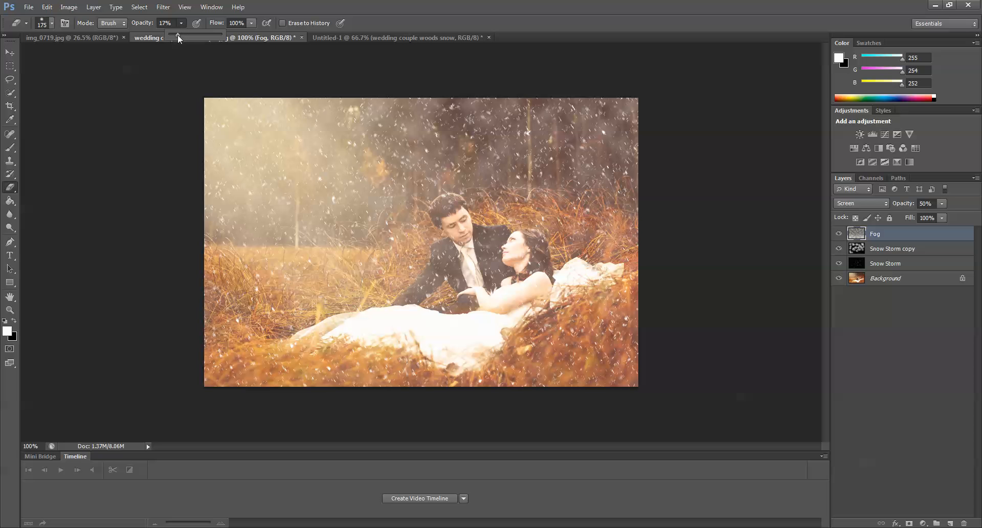
{"action": "type", "text": "20"}
{"action": "key", "text": "Return"}
{"action": "key", "text": "bracketleft"}
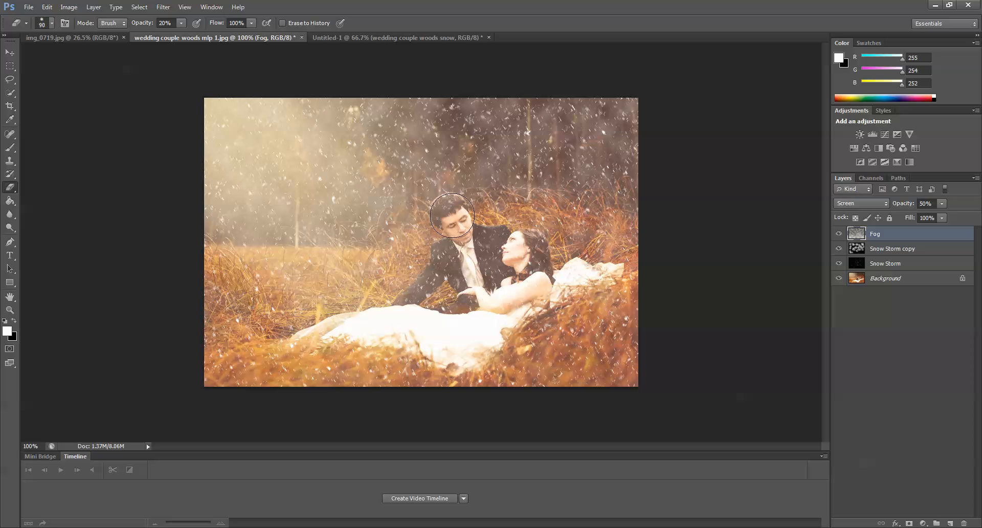
{"action": "key", "text": "bracketleft"}
{"action": "key", "text": "bracketleft"}
{"action": "key", "text": "bracketleft"}
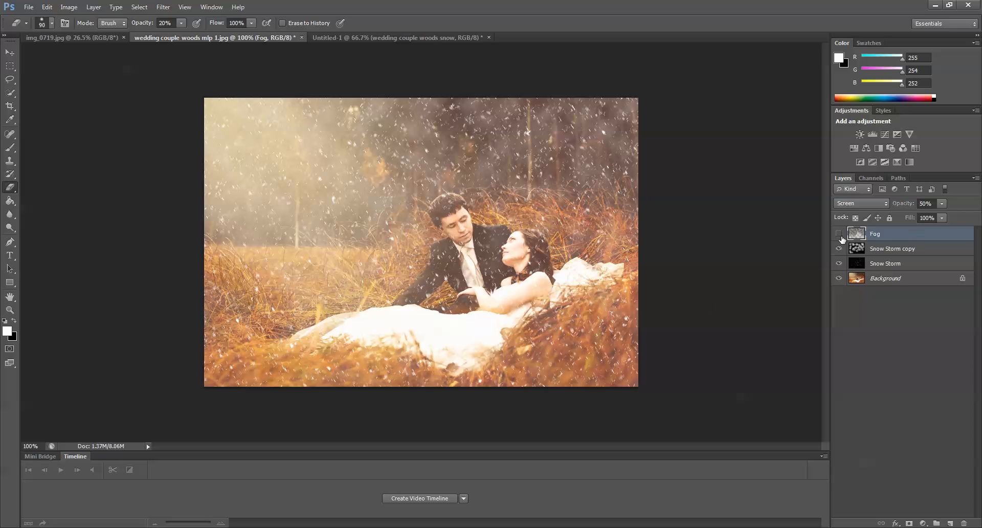
{"action": "left_click", "coordinate": [840, 234]}
{"action": "left_click", "coordinate": [841, 234]}
{"action": "left_click", "coordinate": [841, 234]}
{"action": "left_click", "coordinate": [840, 234]}
{"action": "left_click", "coordinate": [838, 278], "text": "alt"}
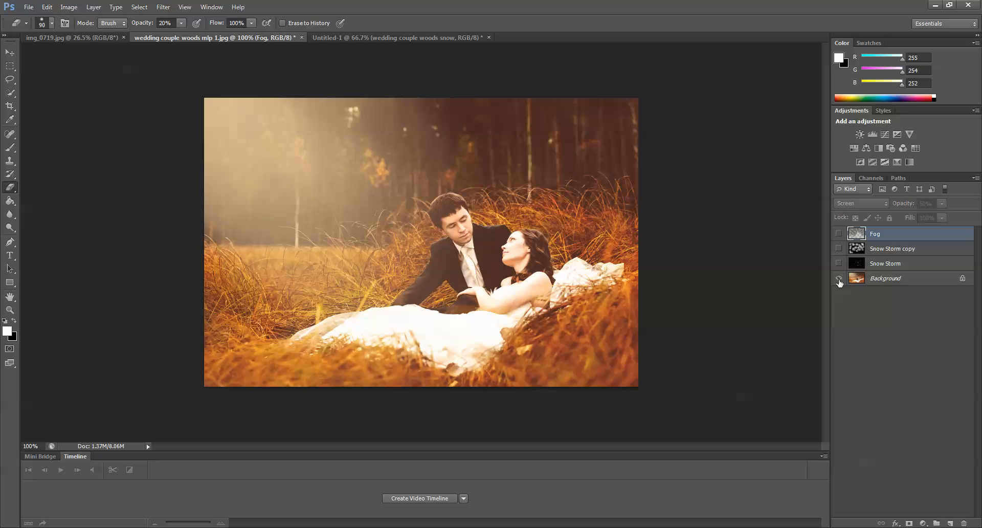
{"action": "left_click", "coordinate": [839, 279], "text": "alt"}
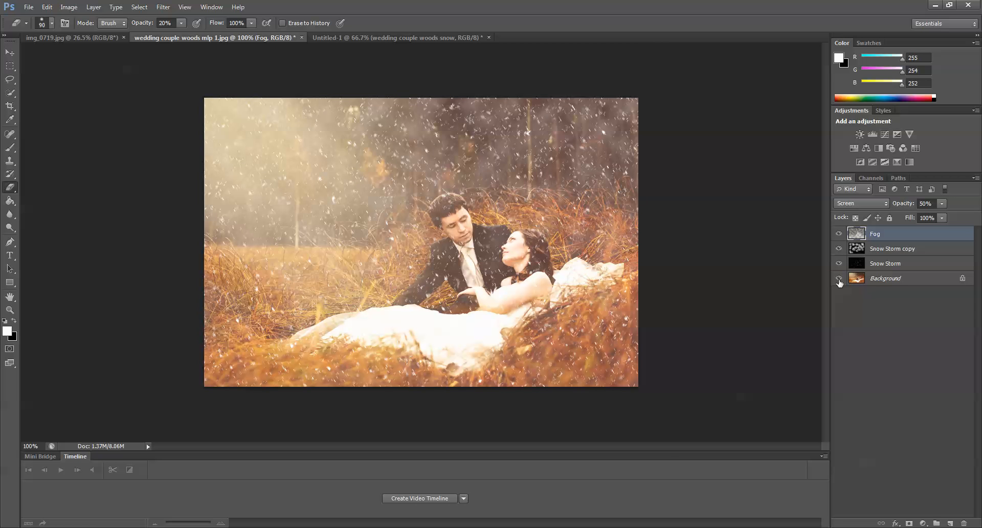
{"action": "left_click", "coordinate": [839, 279], "text": "alt"}
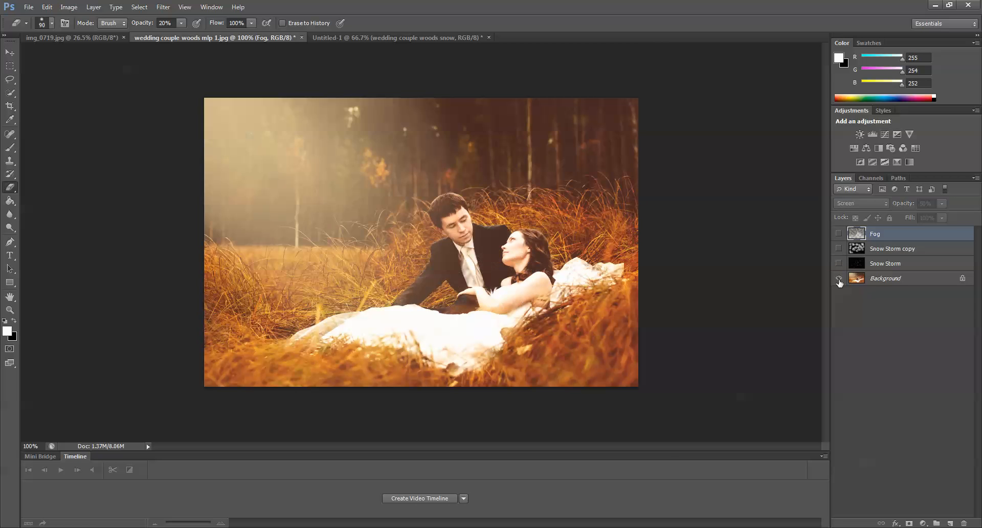